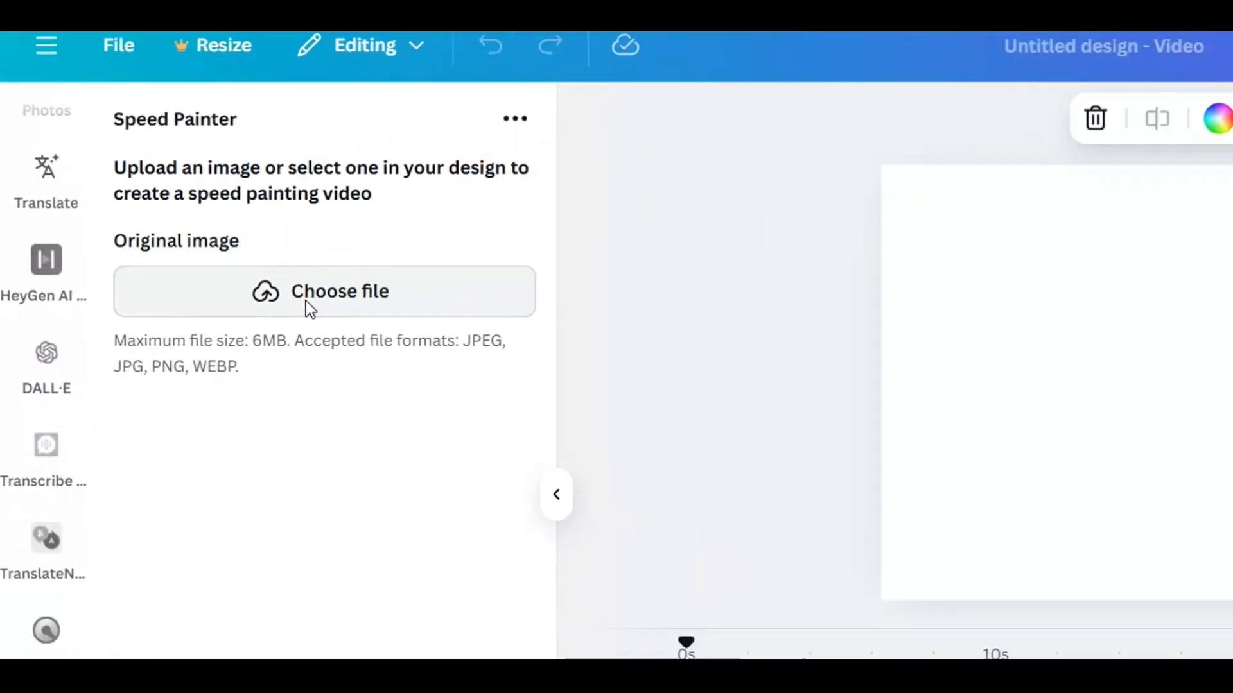
Upload the image "eins" as the original image for the speed painting
left_click(482, 347)
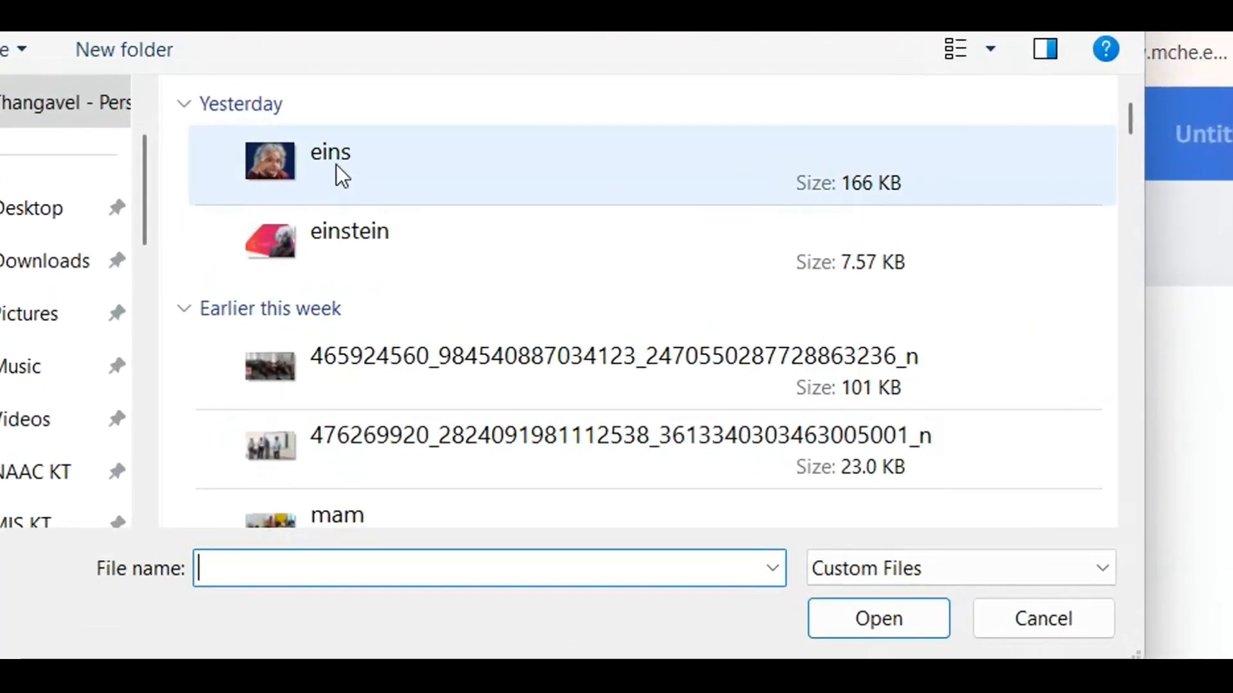
left_click(218, 136)
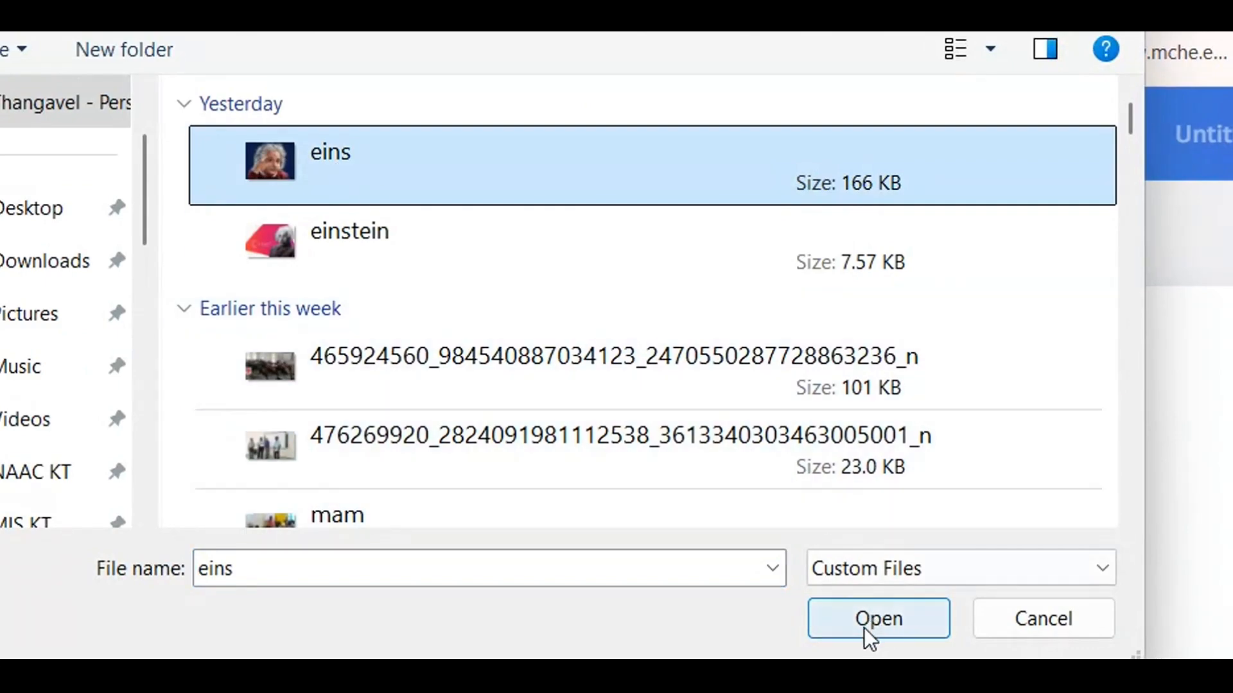
left_click(865, 627)
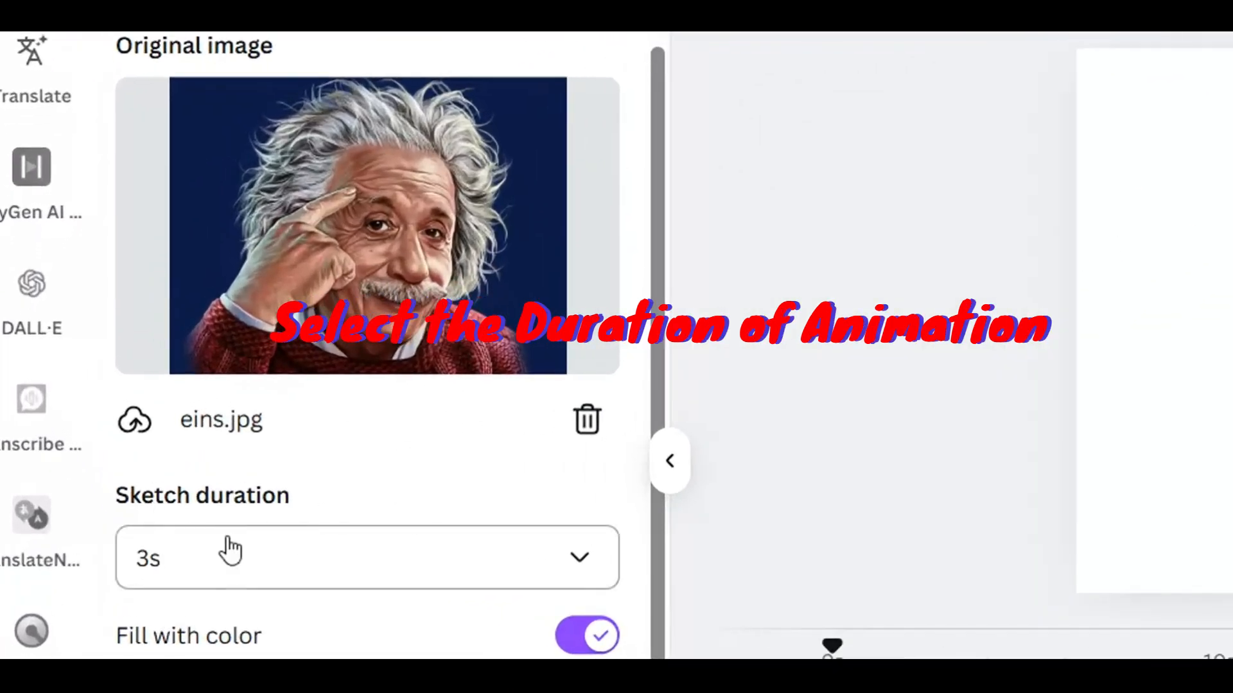
Set the sketch duration to 5s, keep the color fill duration at 3s, and generate the speed painting video
left_click(580, 568)
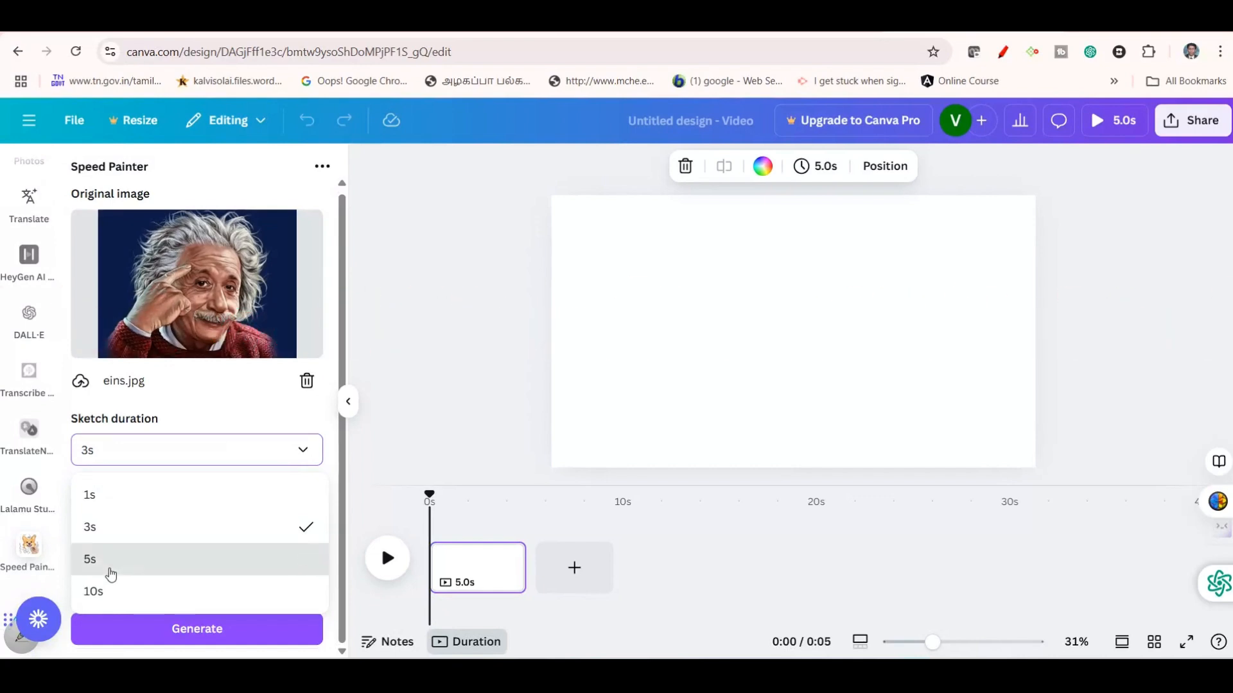
left_click(109, 569)
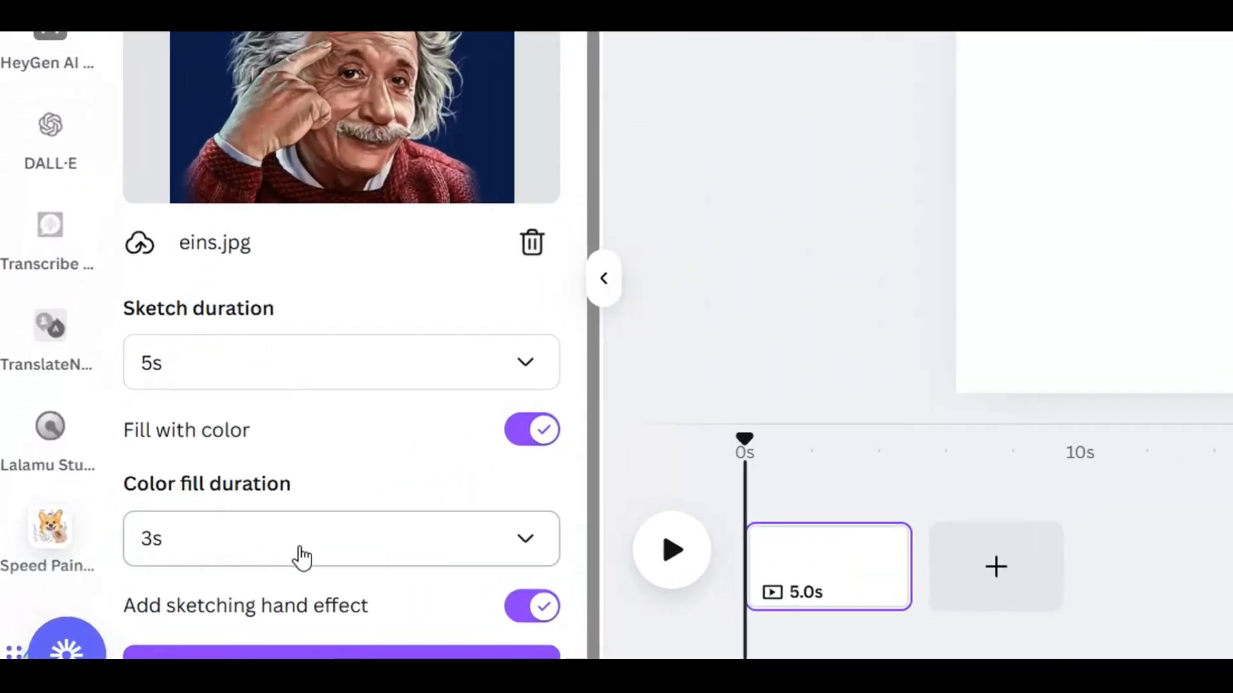
left_click(174, 562)
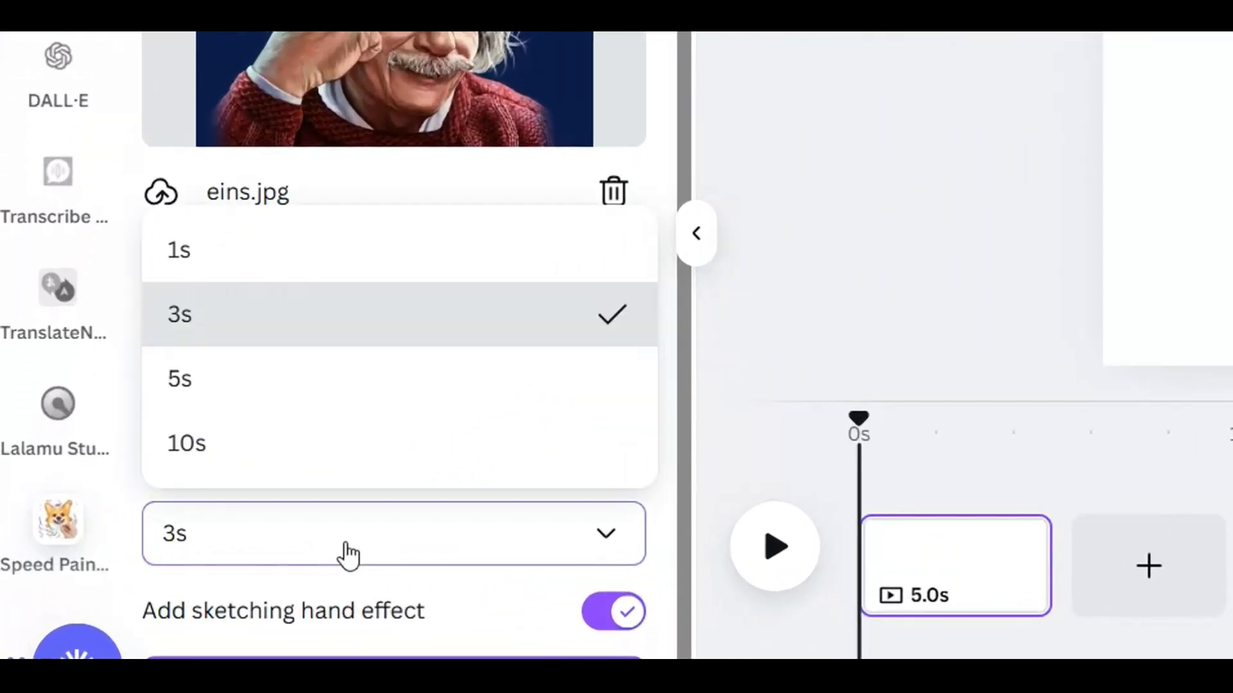
left_click(204, 336)
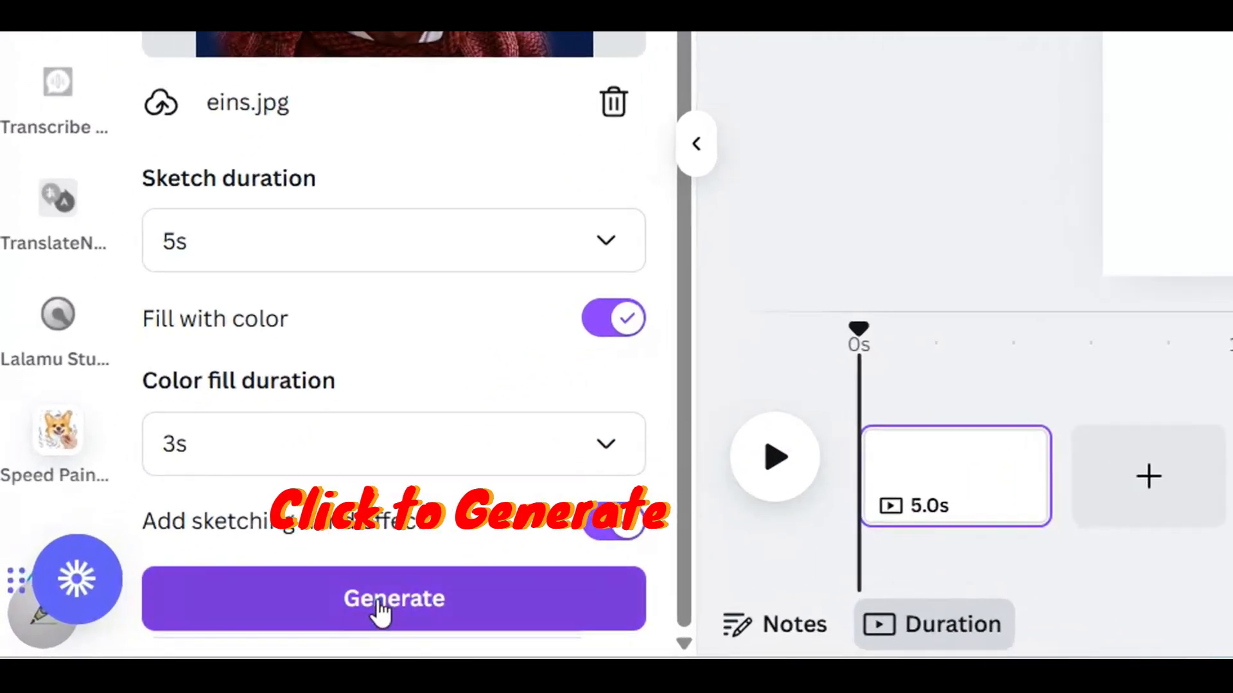
left_click(384, 610)
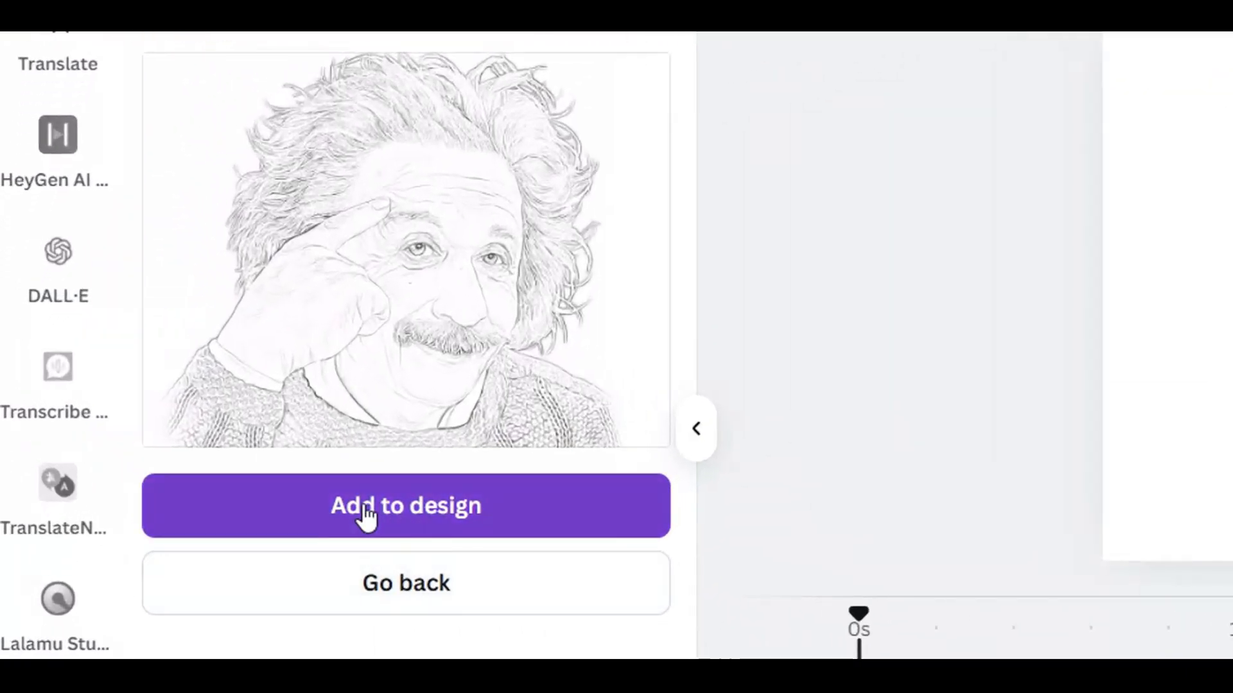
Add the generated portrait video to the page, enlarge it to nearly the full page height, and play it back
left_click(366, 514)
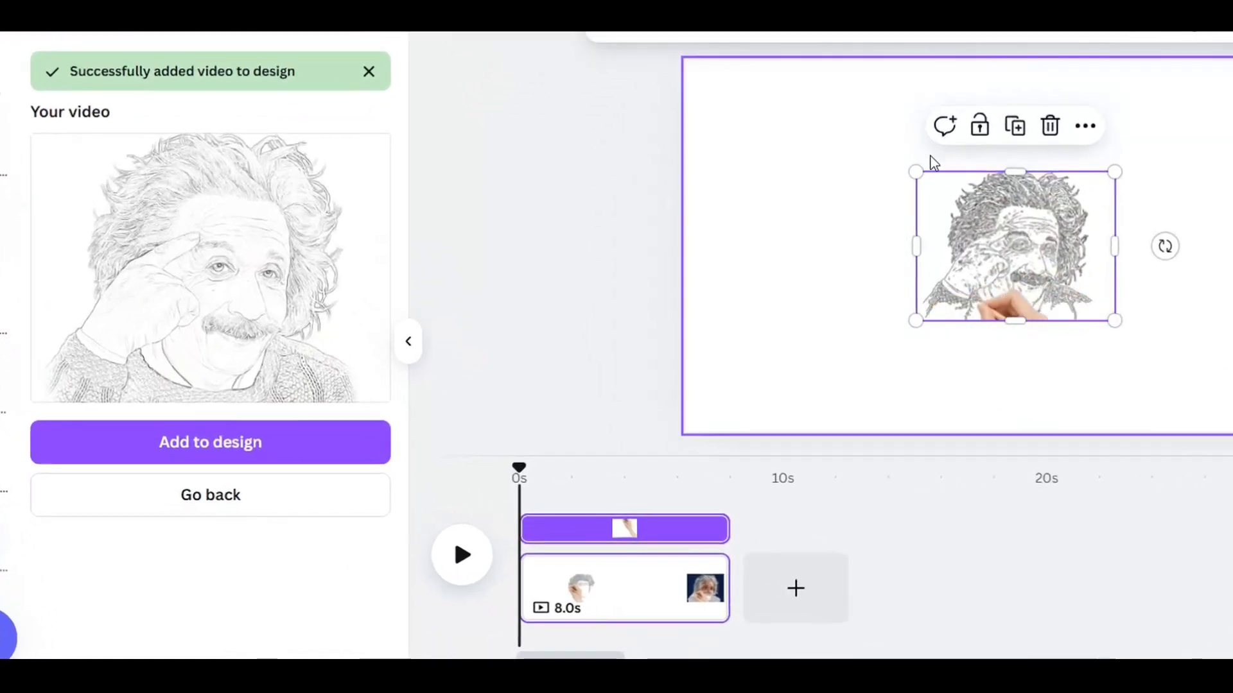
left_click_drag(916, 170, 783, 138)
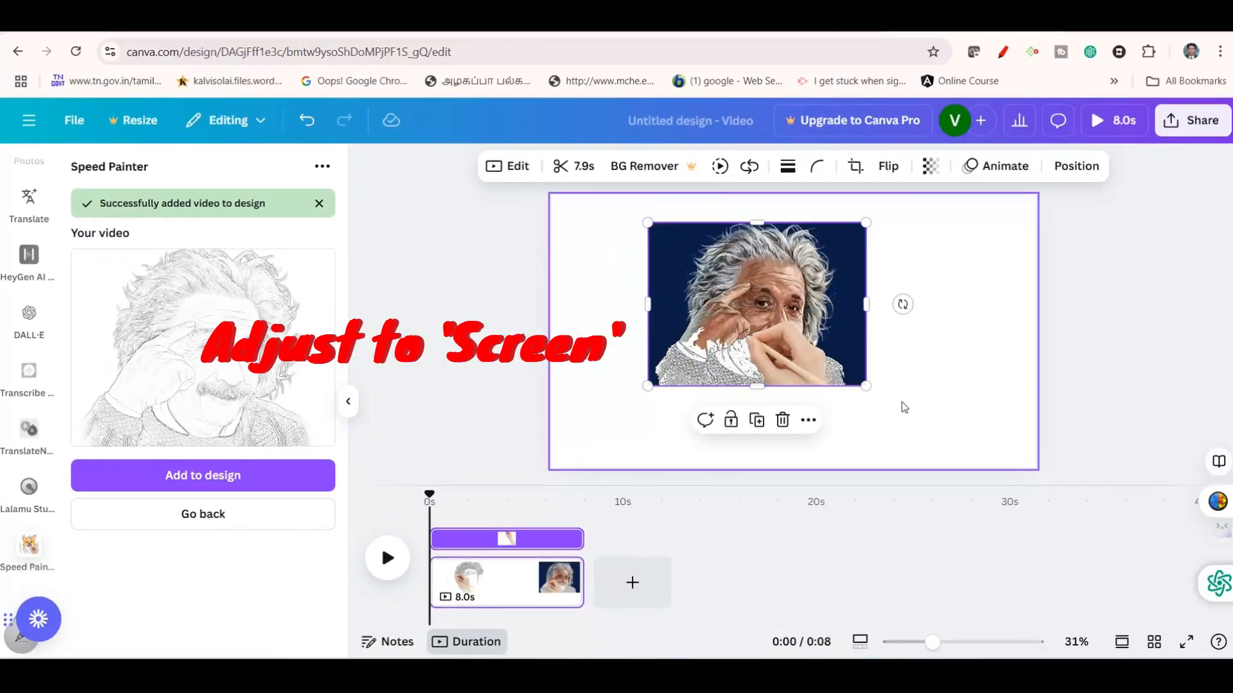
left_click_drag(866, 386, 941, 443)
left_click_drag(915, 497, 915, 497)
left_click_drag(731, 403, 726, 385)
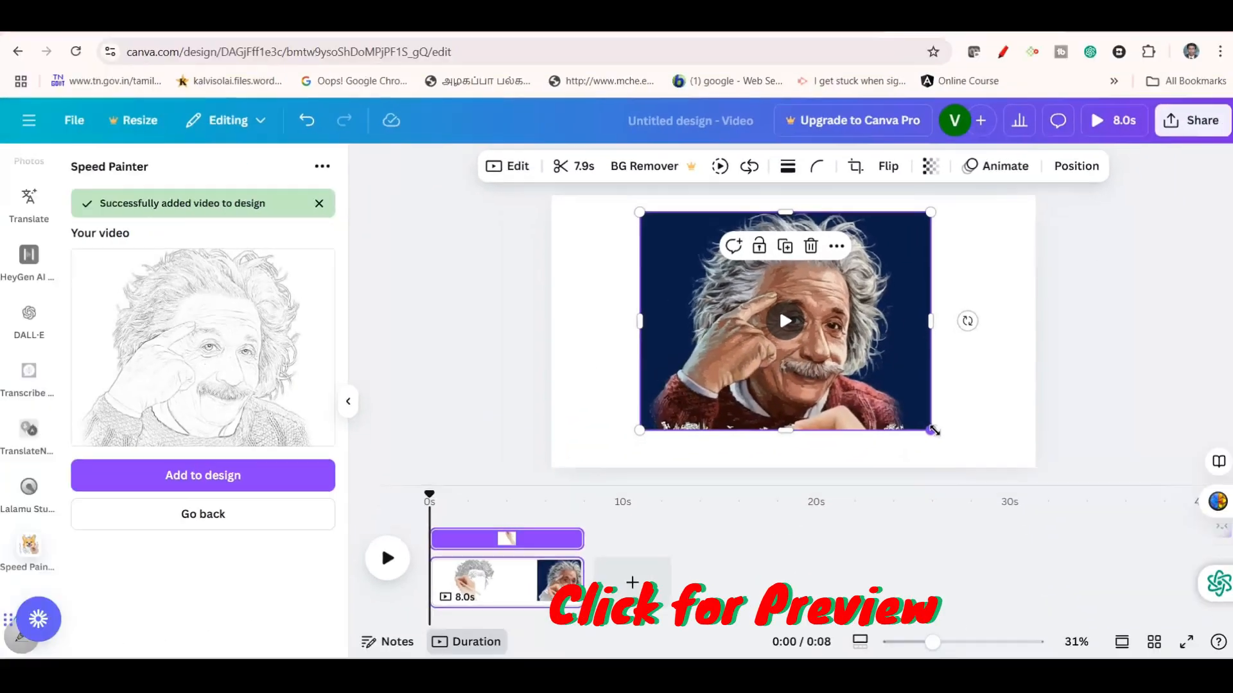
left_click_drag(882, 487, 897, 500)
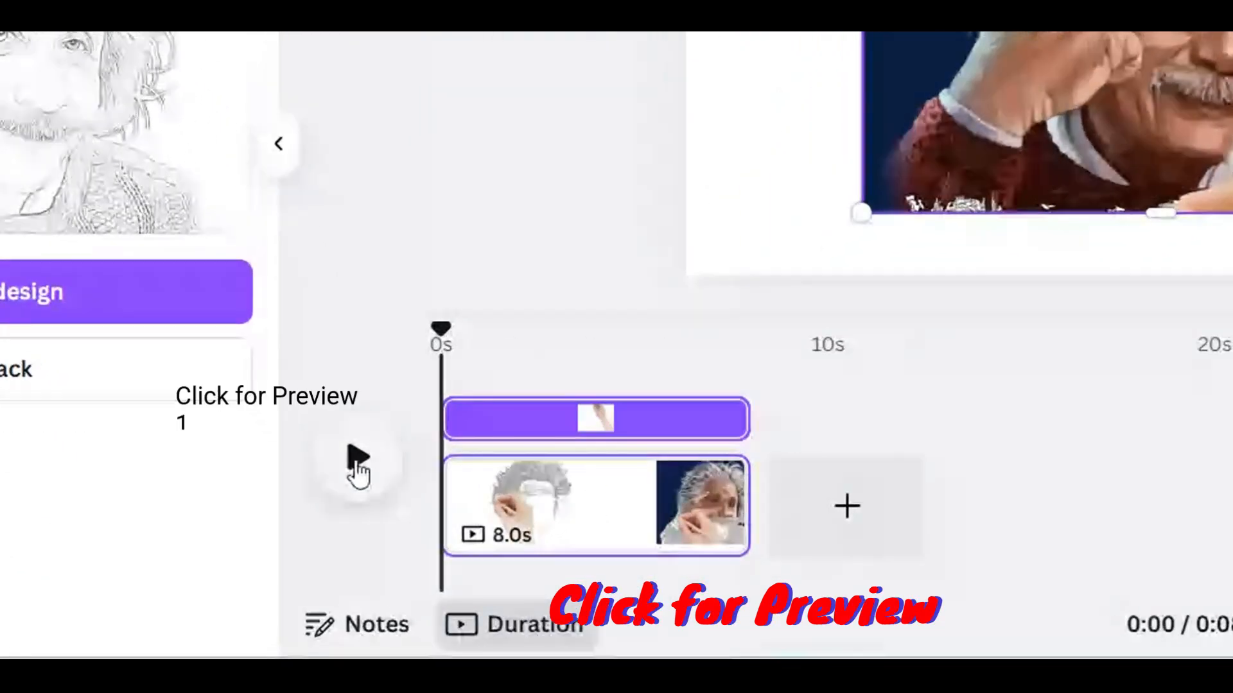
left_click(357, 461)
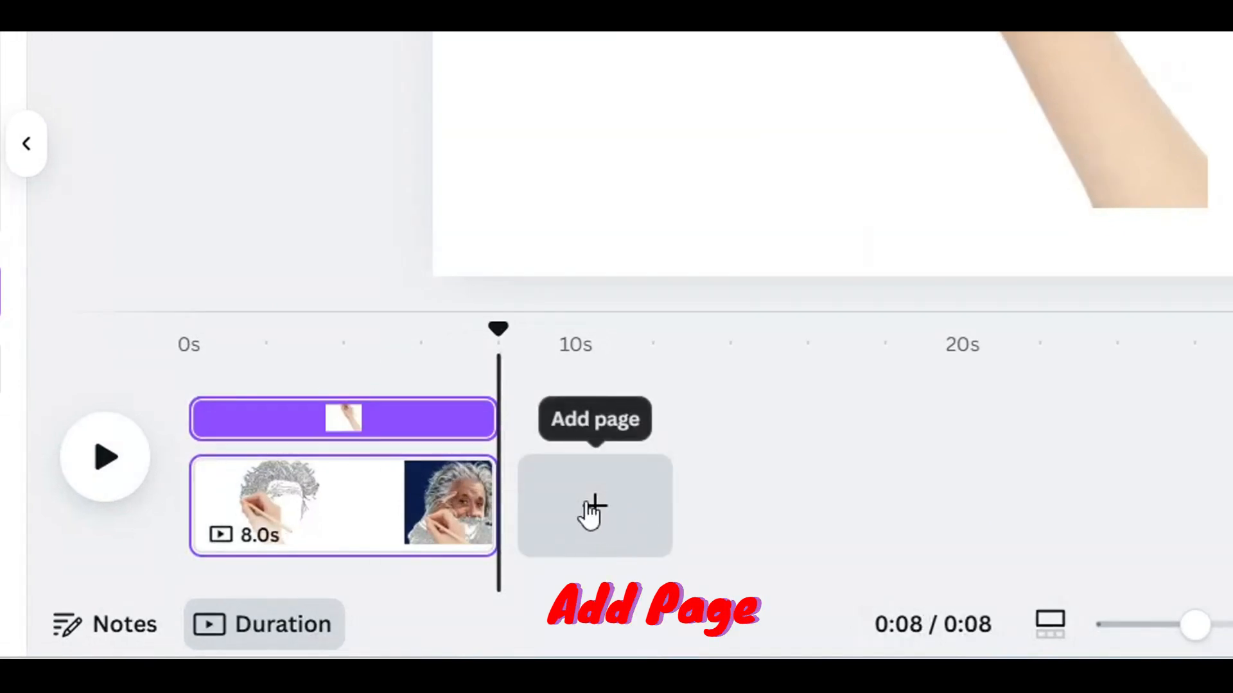
Add a new page after the portrait page and insert a default heading on it
left_click(592, 511)
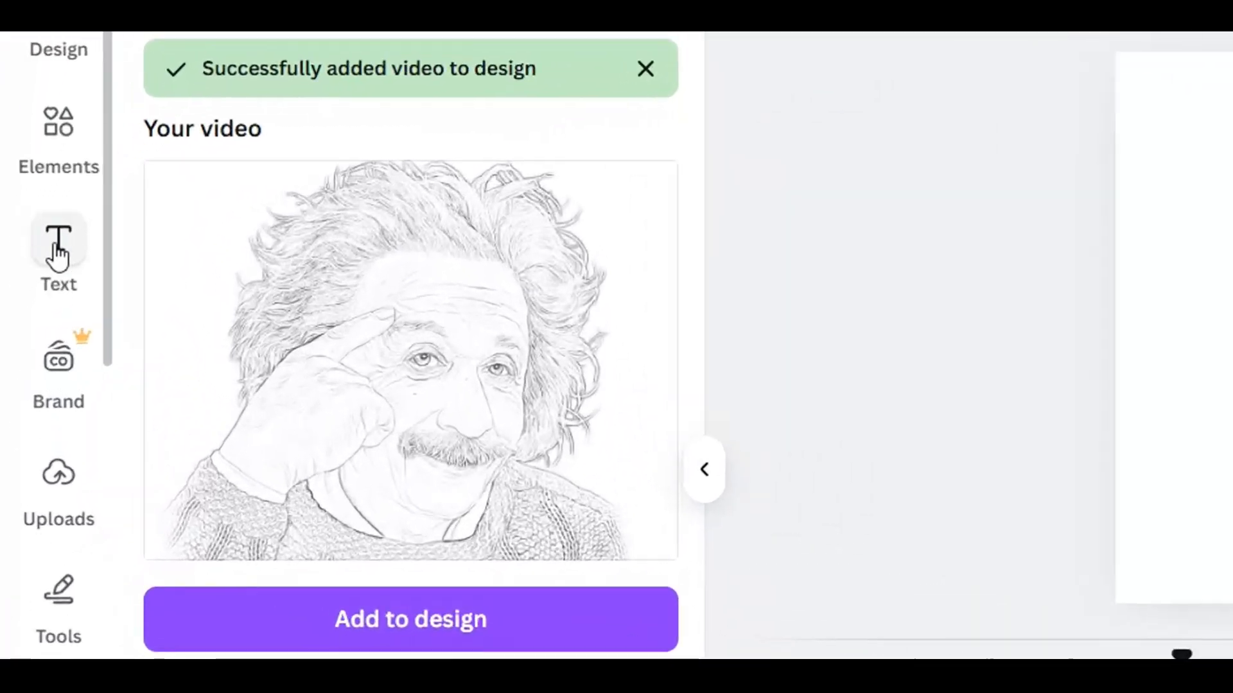
left_click(57, 244)
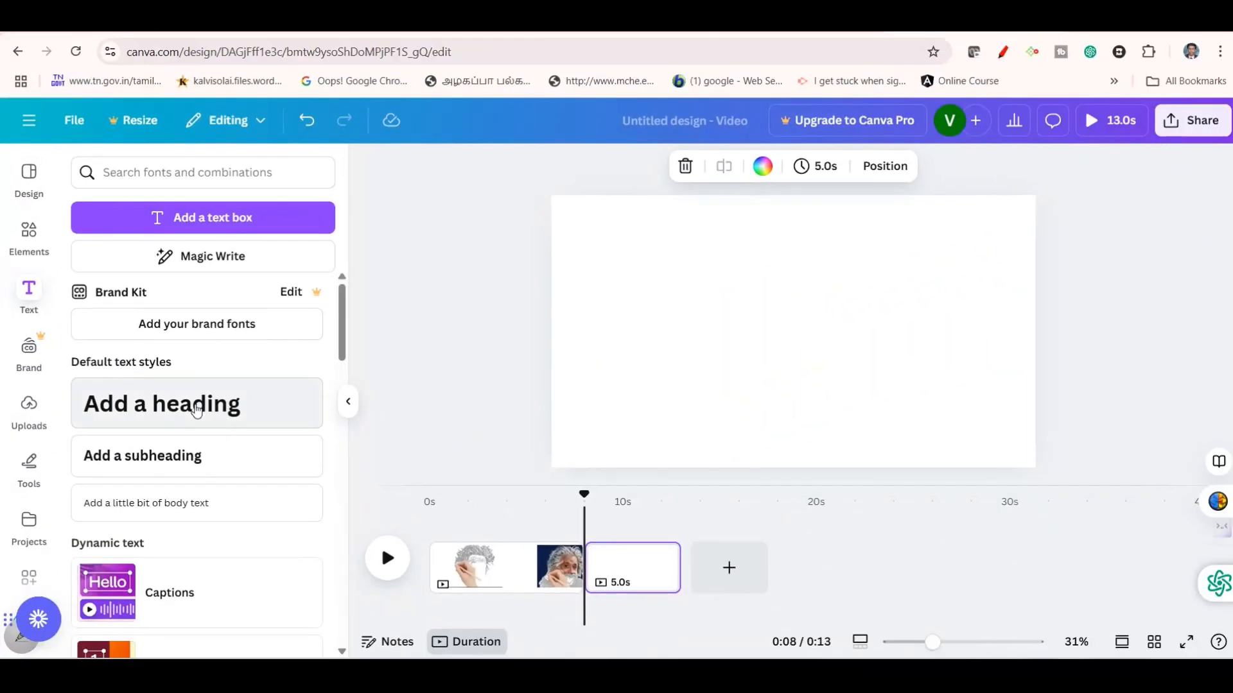
left_click(196, 411)
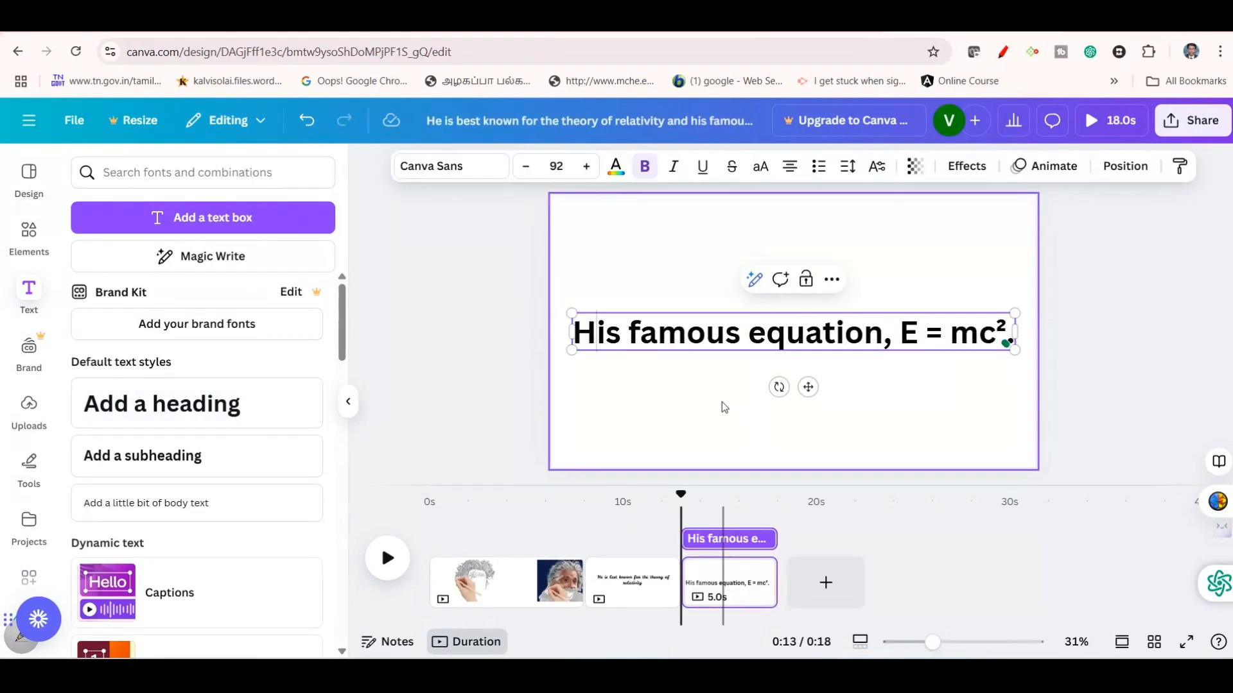
Restyle the heading "His famous equation, E = mc²." in a cursive script font broken over two lines
left_click(722, 403)
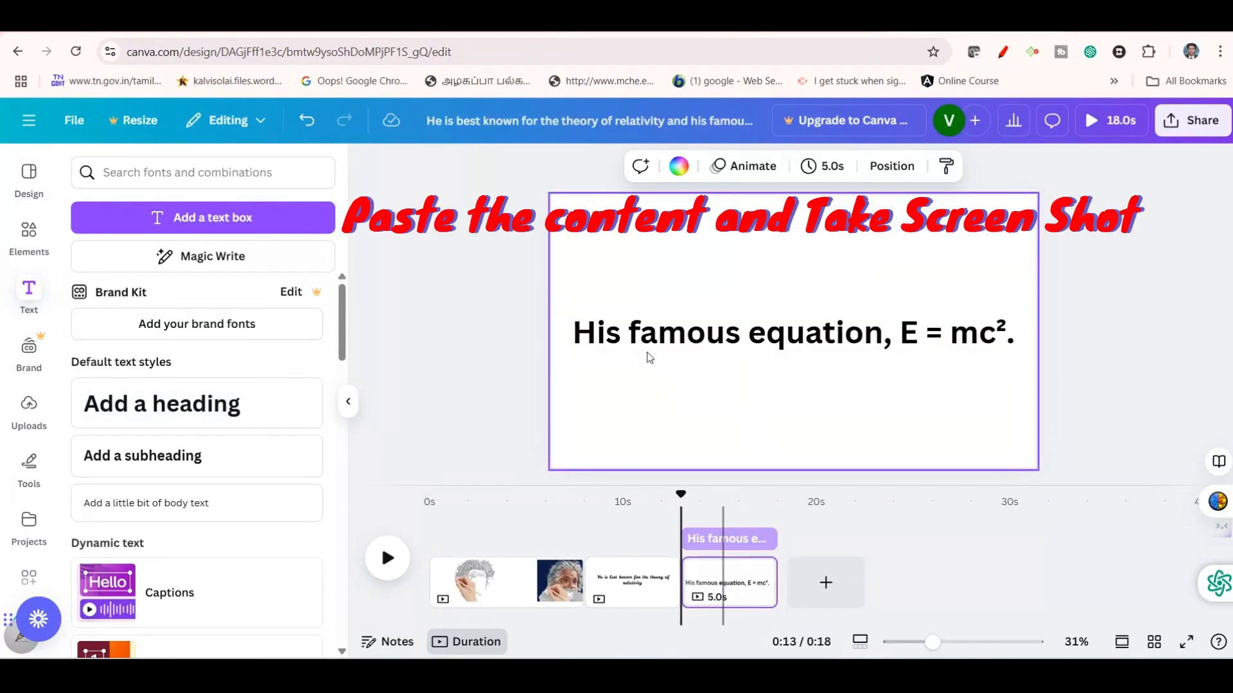
left_click(638, 339)
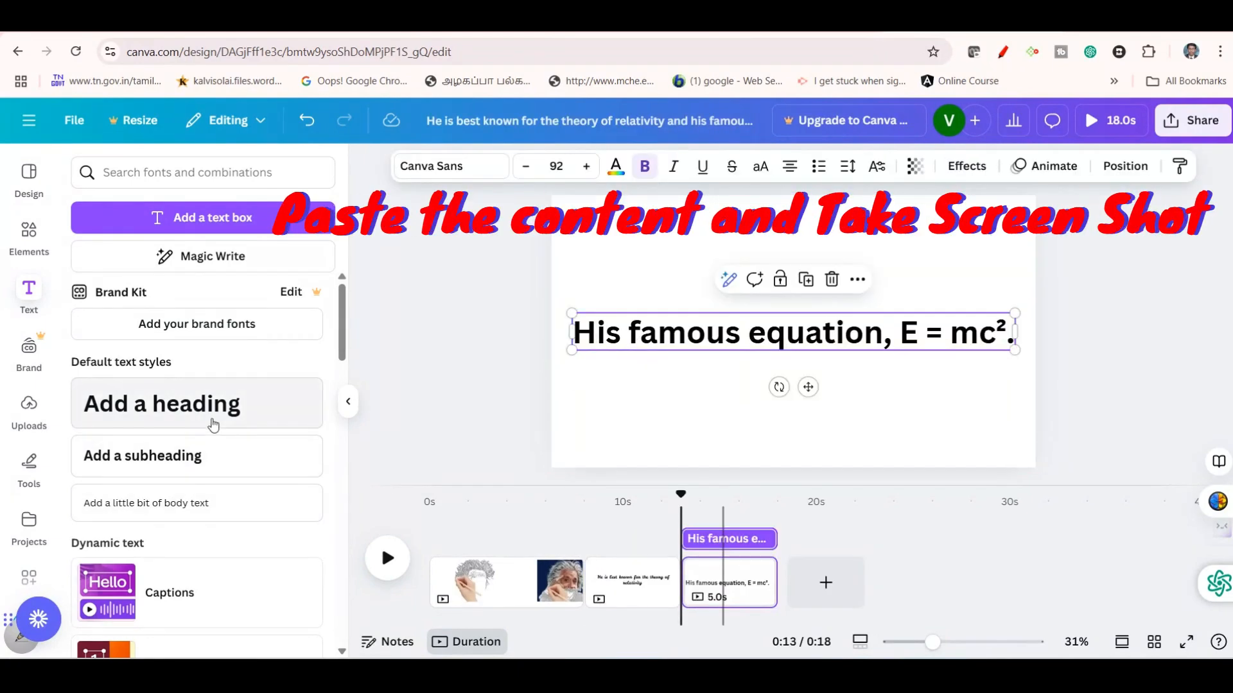
double_click(596, 332)
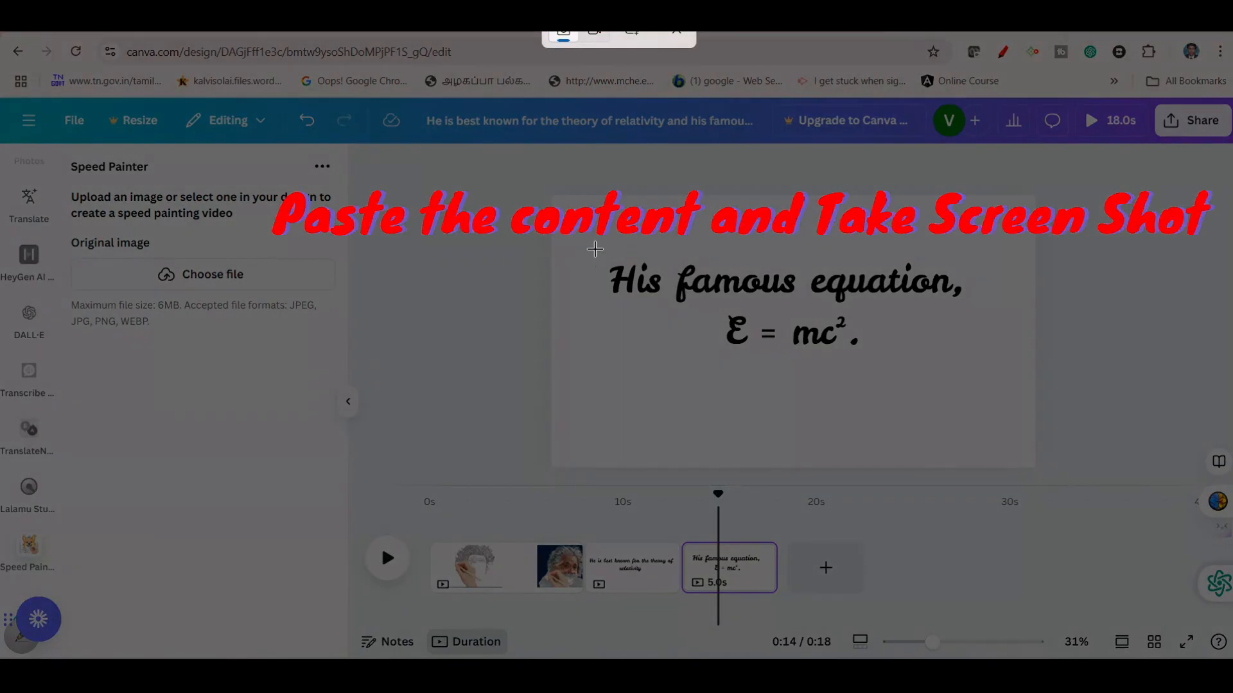
Capture a screenshot of the equation text and save it as the PNG "animation 2" in Downloads
left_click_drag(597, 244, 979, 375)
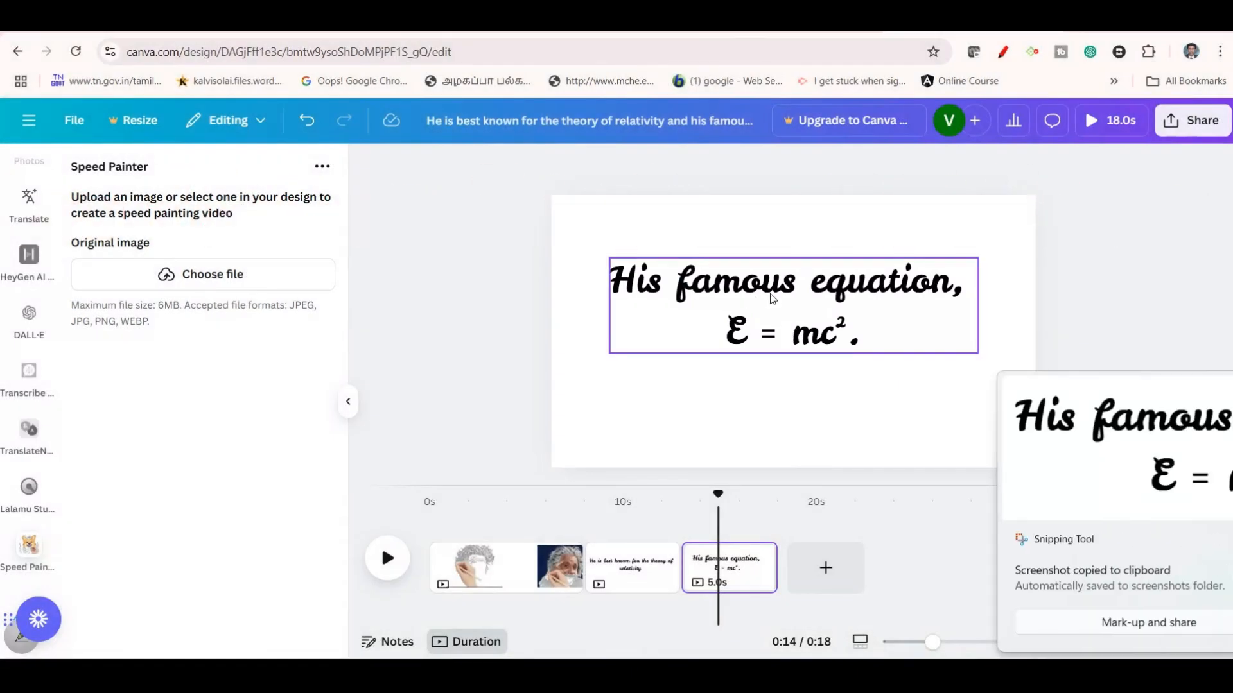
left_click(984, 391)
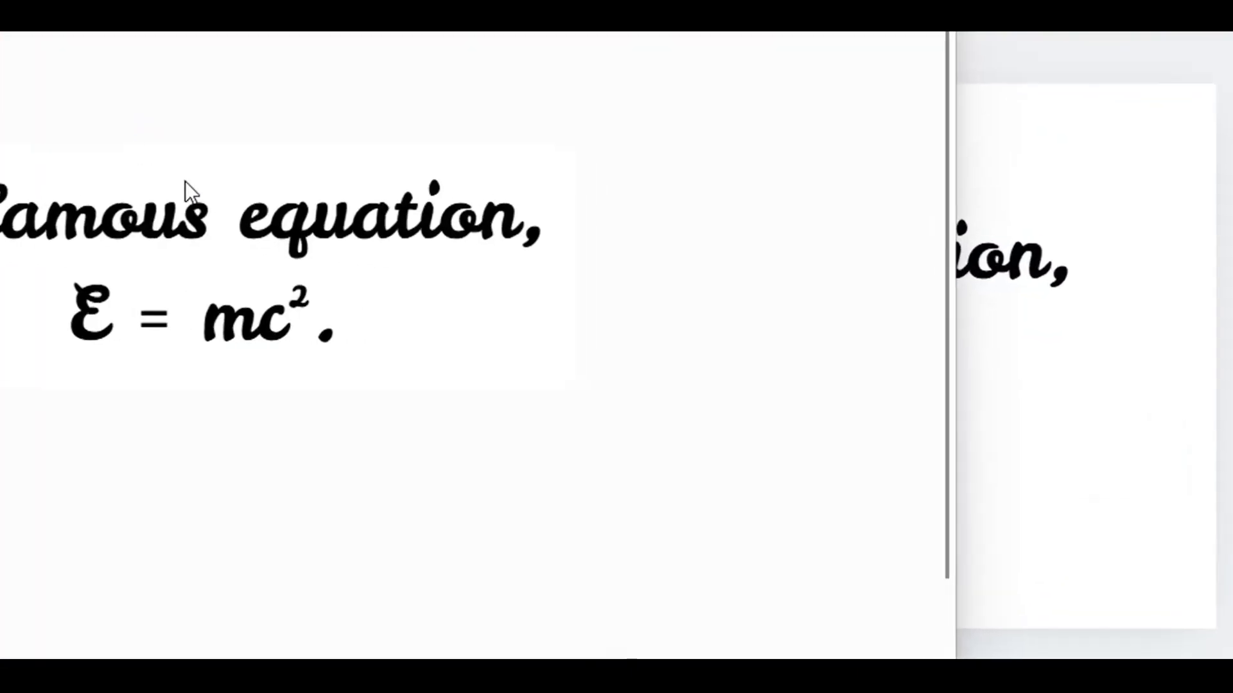
right_click(184, 181)
left_click(278, 236)
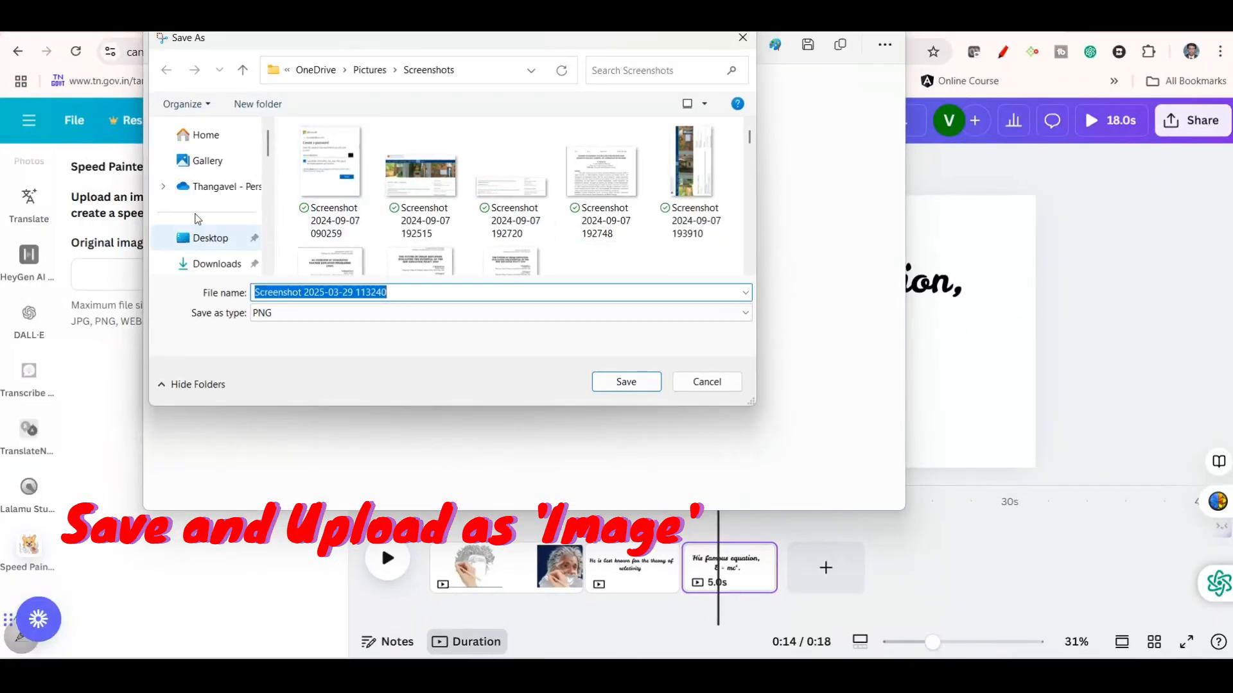
left_click(219, 271)
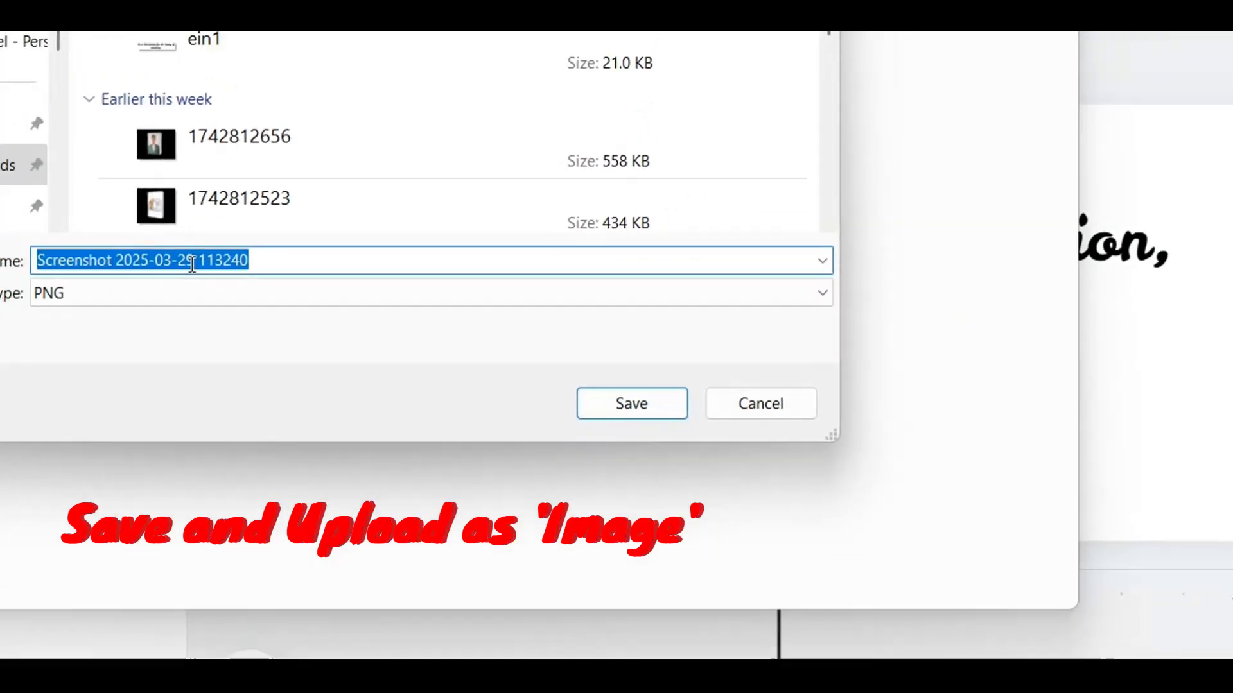
type("animation ")
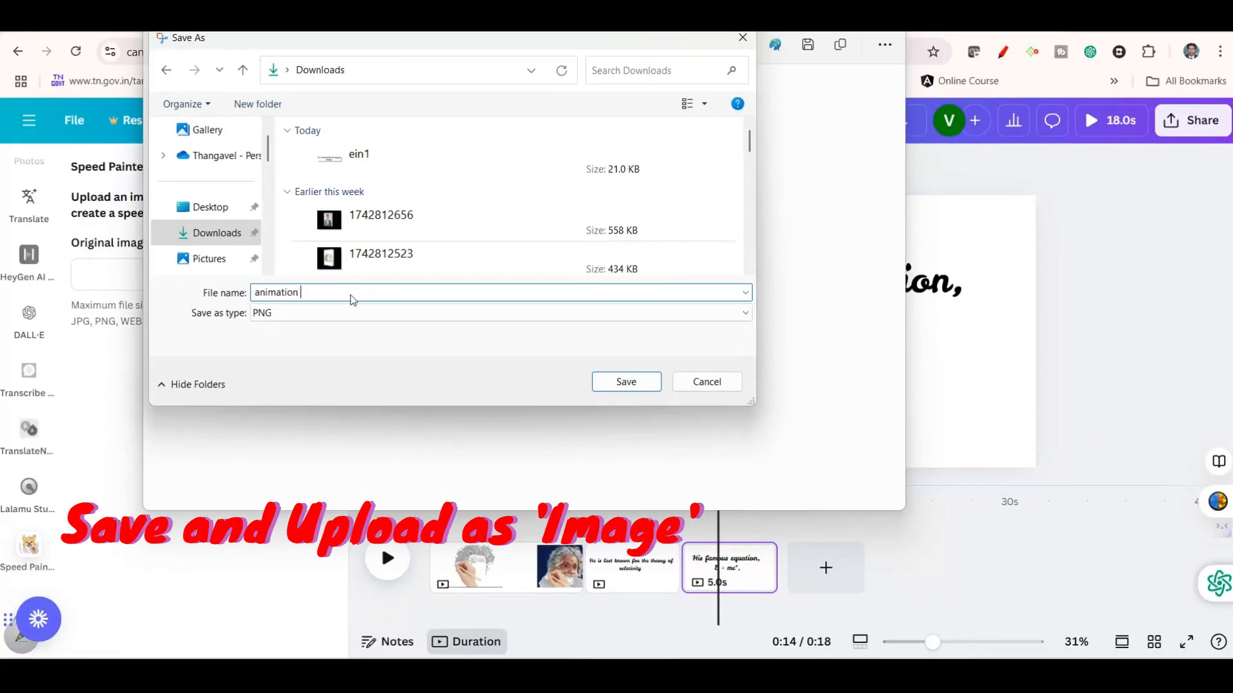
type("2")
left_click(640, 384)
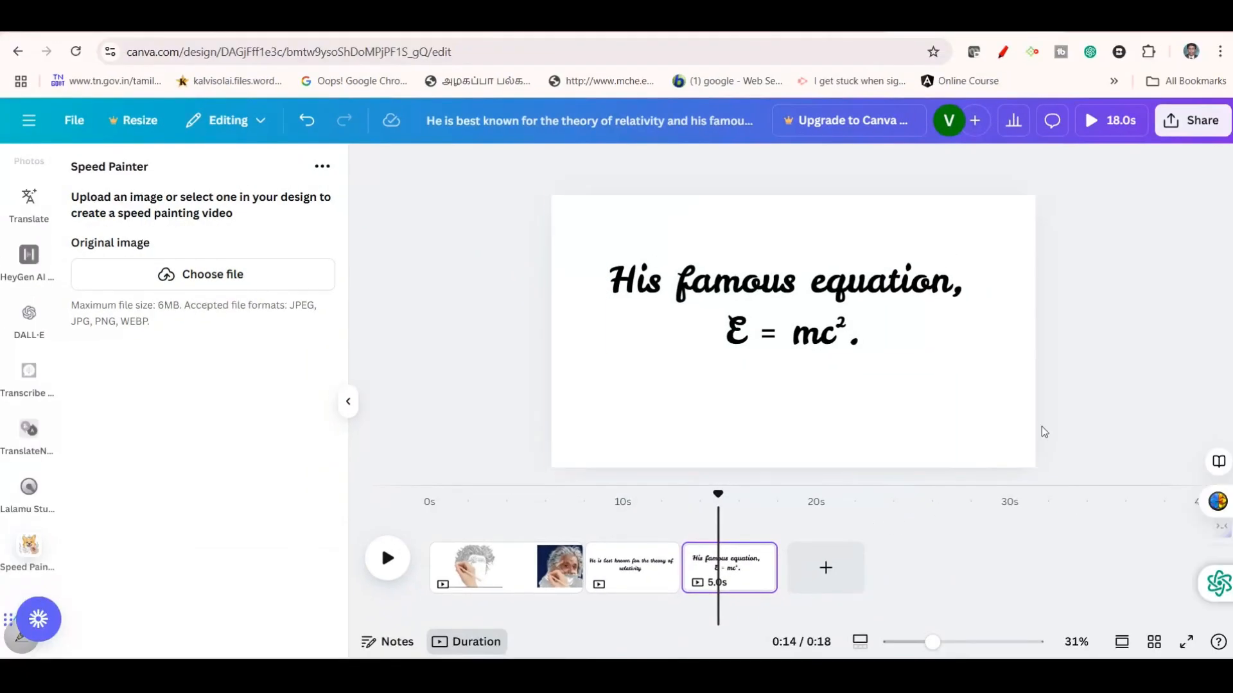
Select the theory of relativity page and upload "ein1" as the original image for its speed painting
left_click(635, 566)
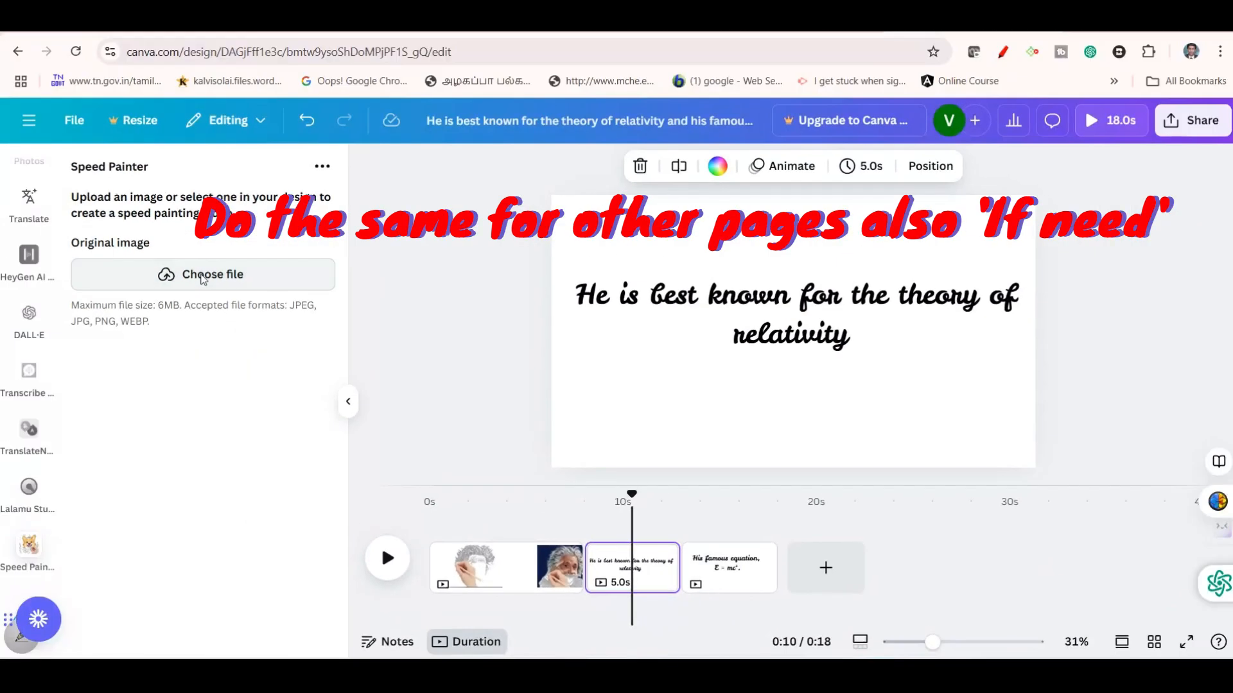
left_click(204, 278)
left_click(253, 201)
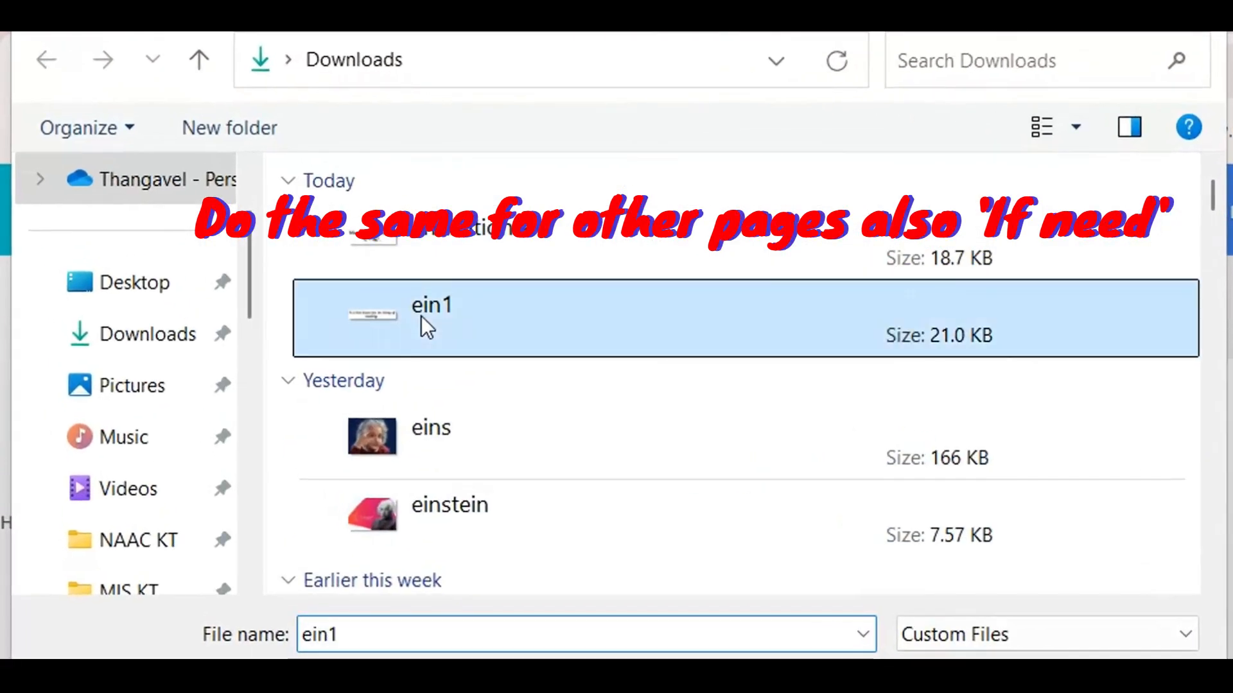
left_click(976, 684)
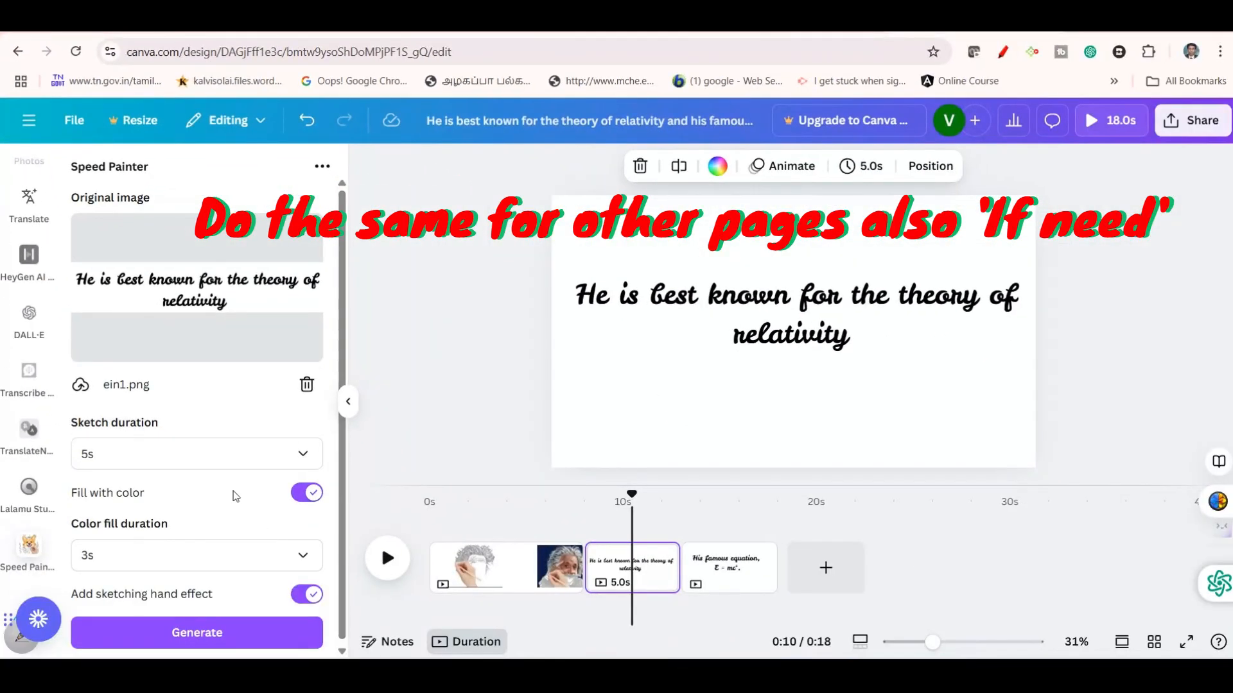
Set the color fill duration to 1s and generate the speed painting video of the relativity text
scroll(190, 359, "down", 1)
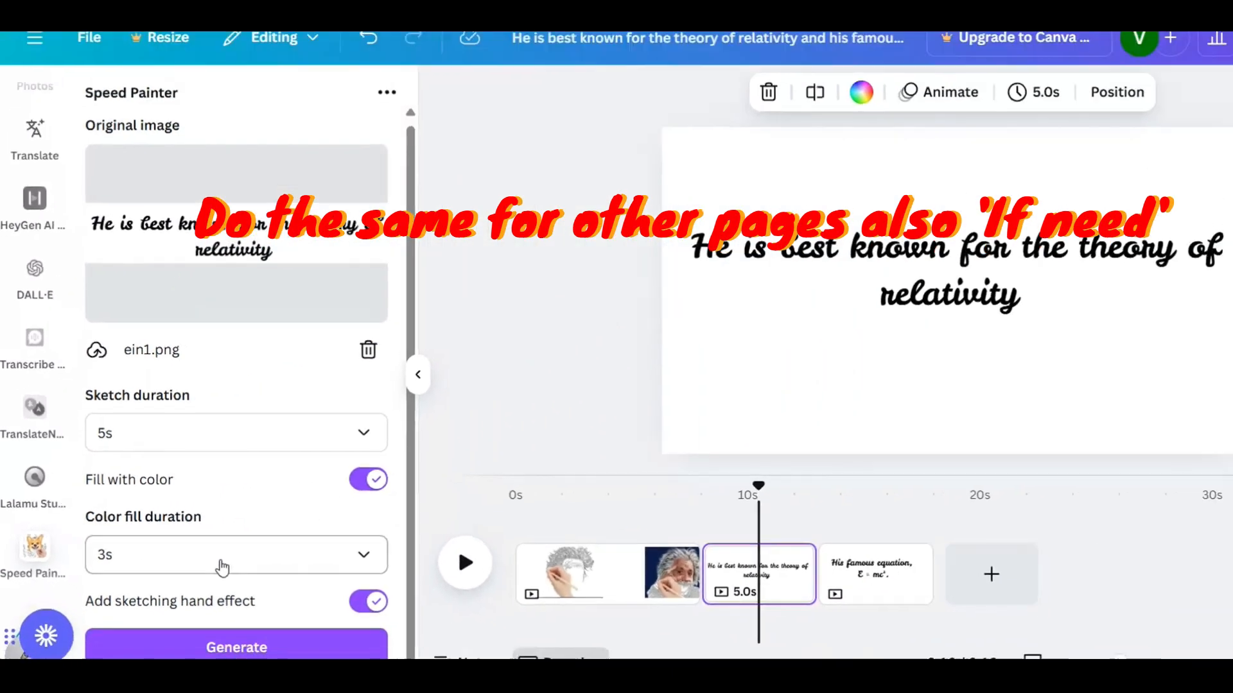
left_click(393, 569)
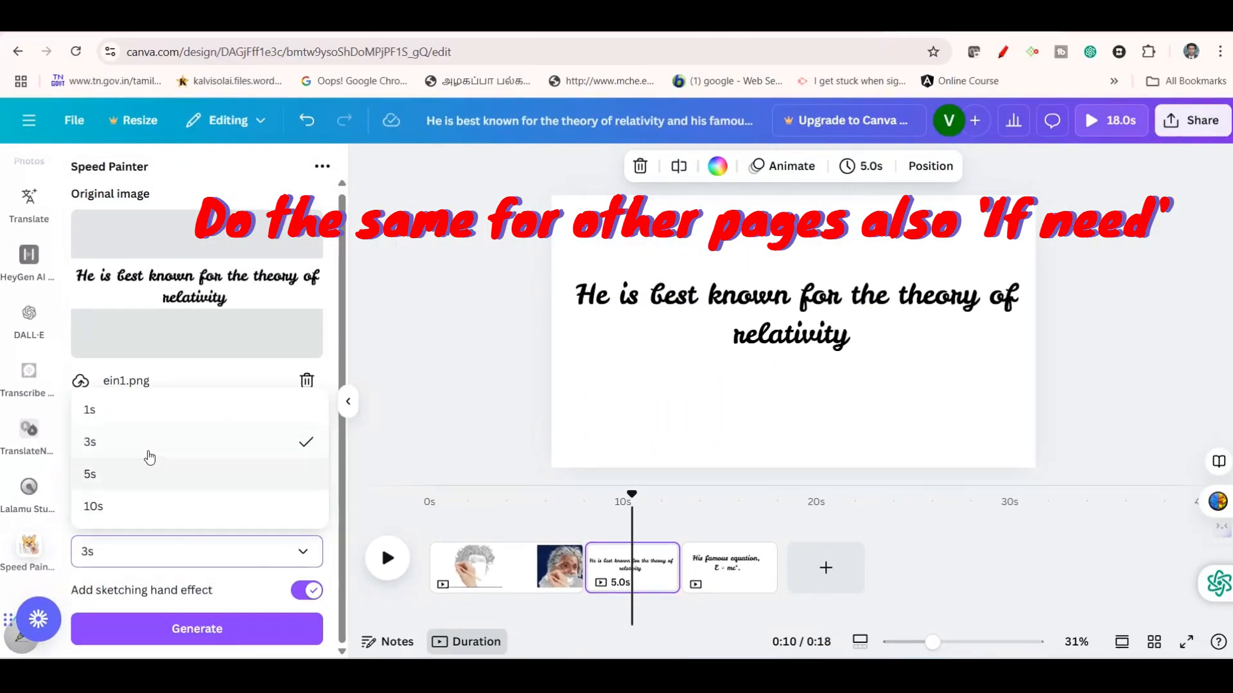
left_click(148, 421)
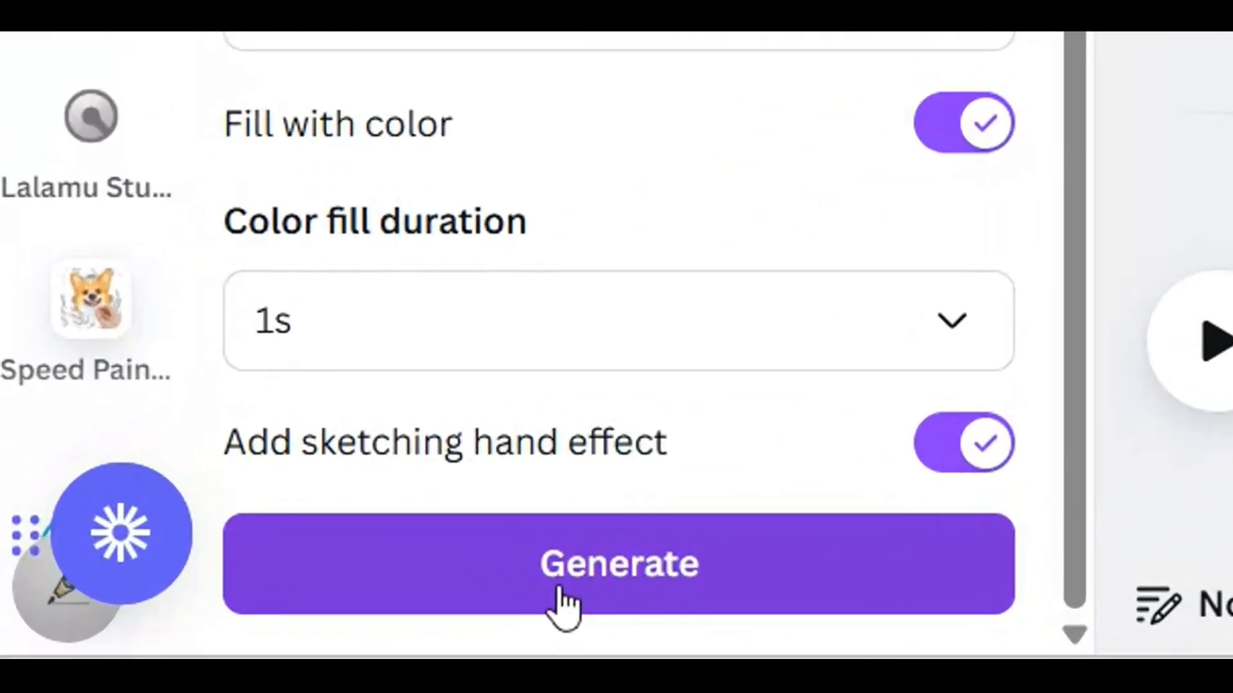
left_click(360, 650)
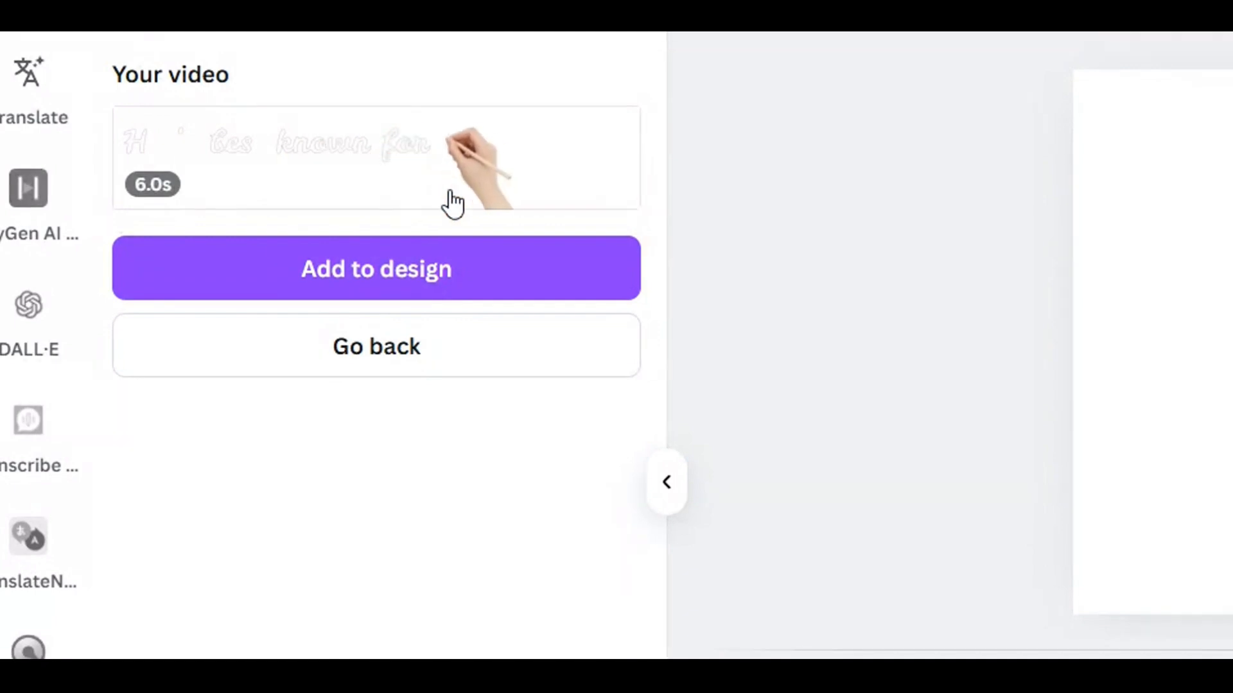
Add the generated relativity text video to the blank page and enlarge it to about 1,656 by 330
left_click(402, 274)
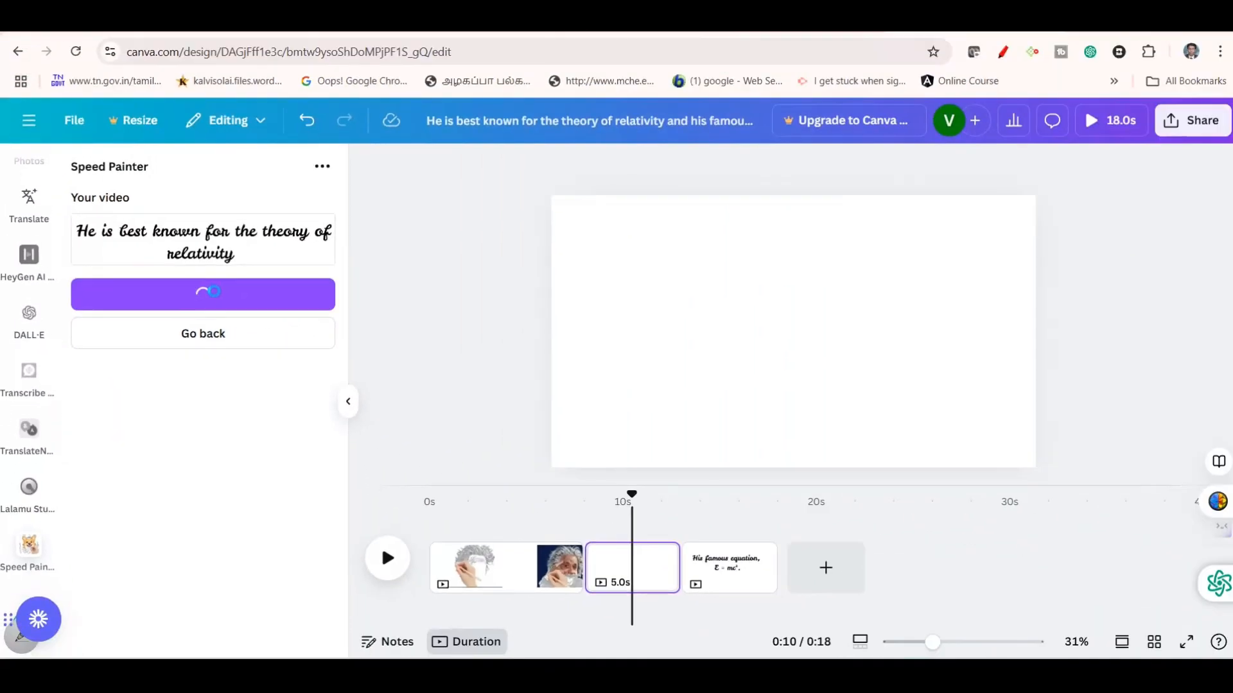
left_click_drag(713, 332, 674, 262)
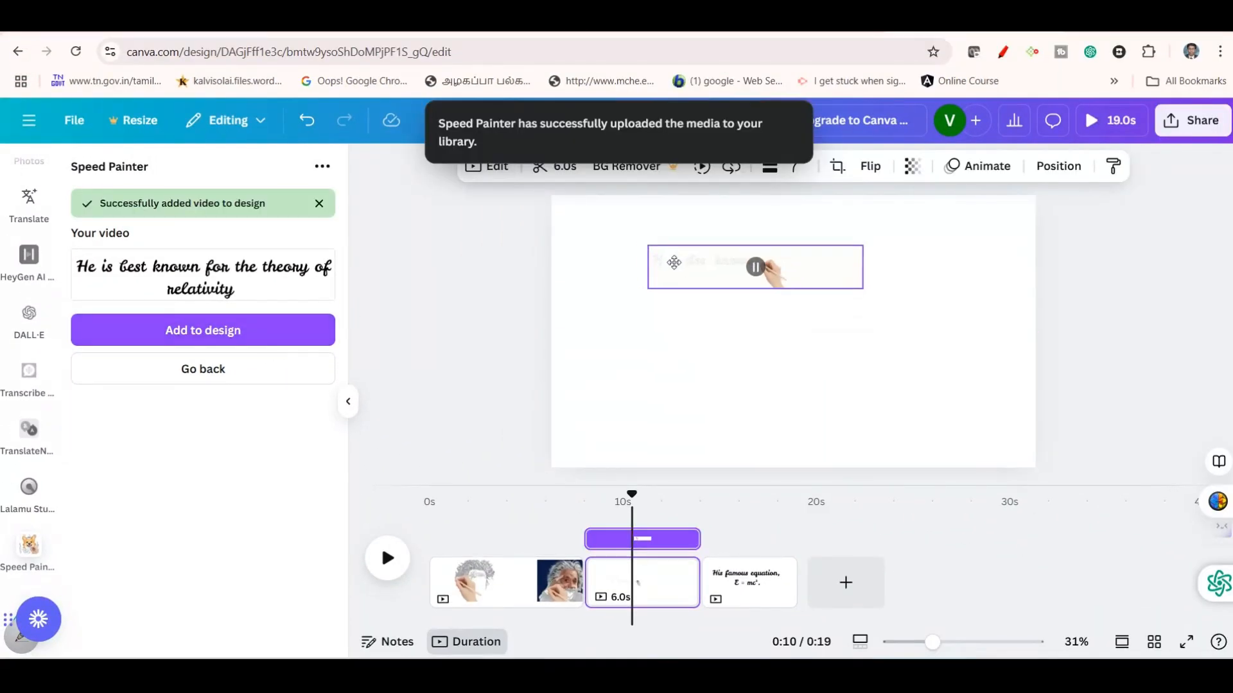
left_click_drag(819, 277, 813, 311)
left_click_drag(994, 352, 1008, 355)
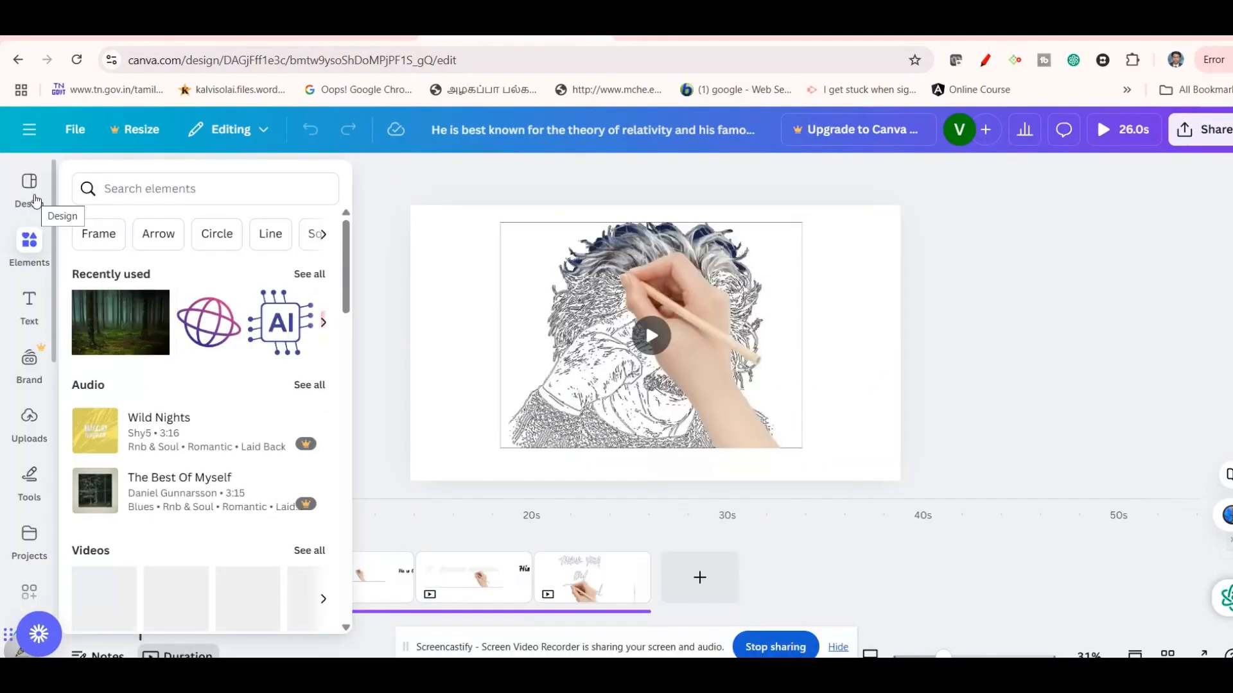
Browse the audio elements, preview the recently used tracks, and add "Beauty Future Pop" as the video's background music
left_click(36, 201)
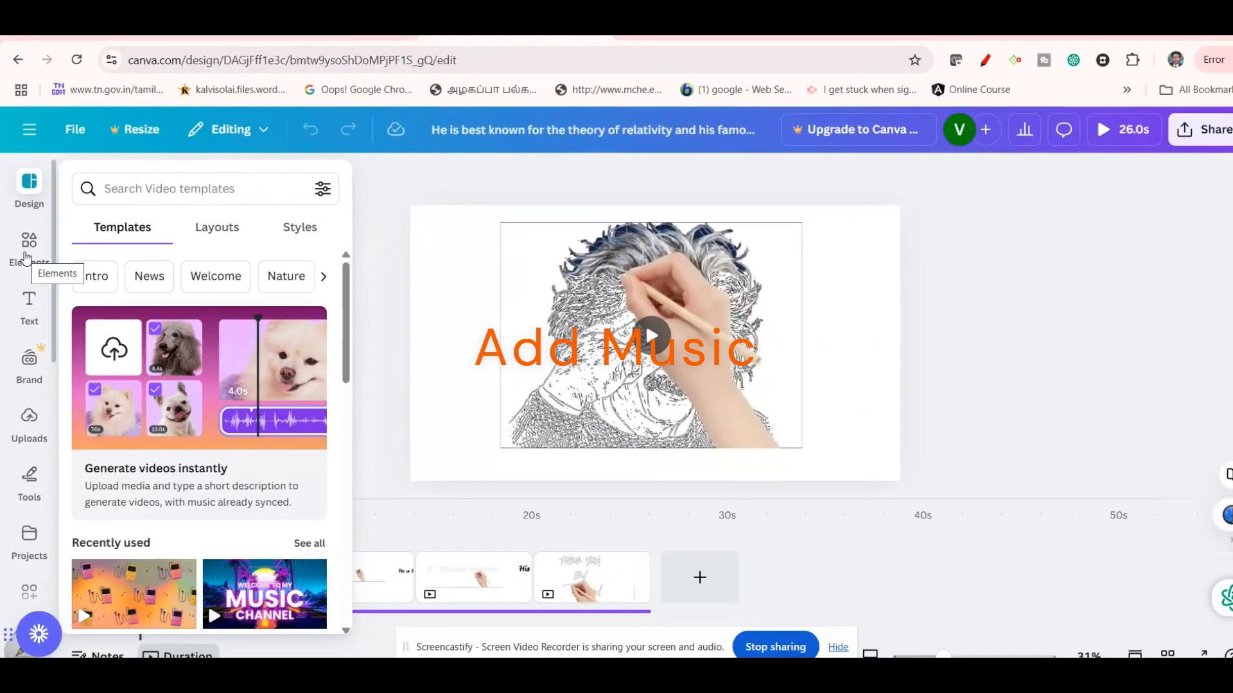
left_click(27, 253)
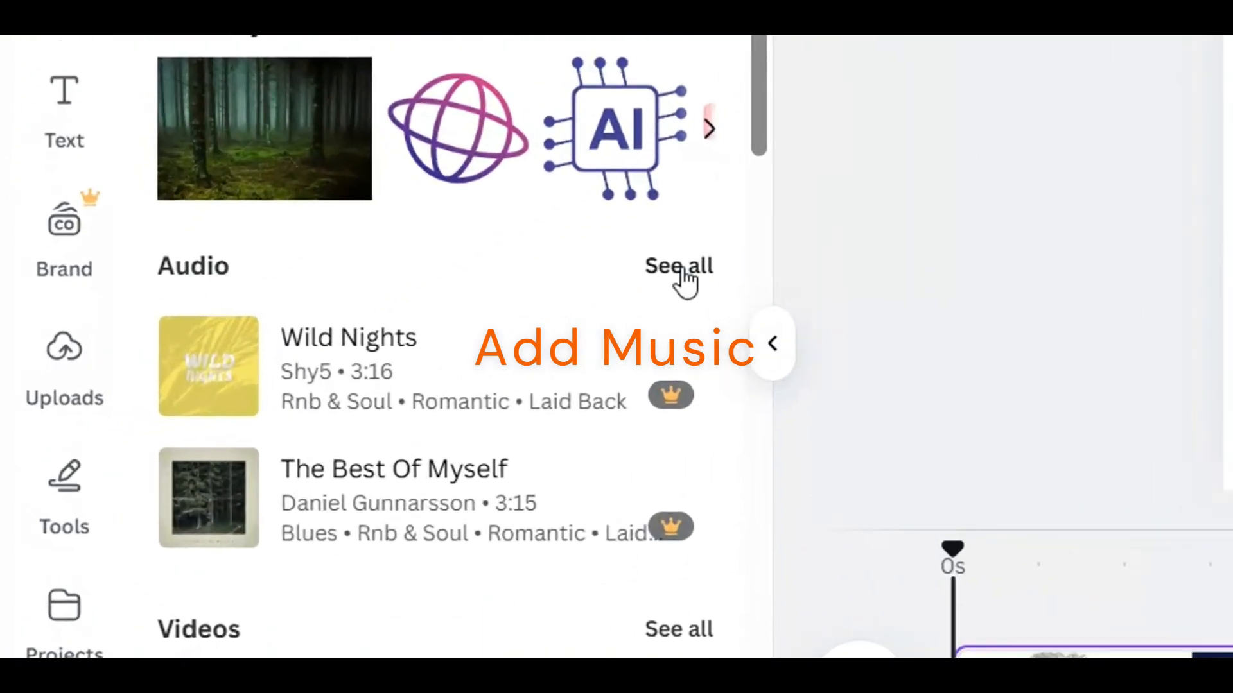
left_click(681, 270)
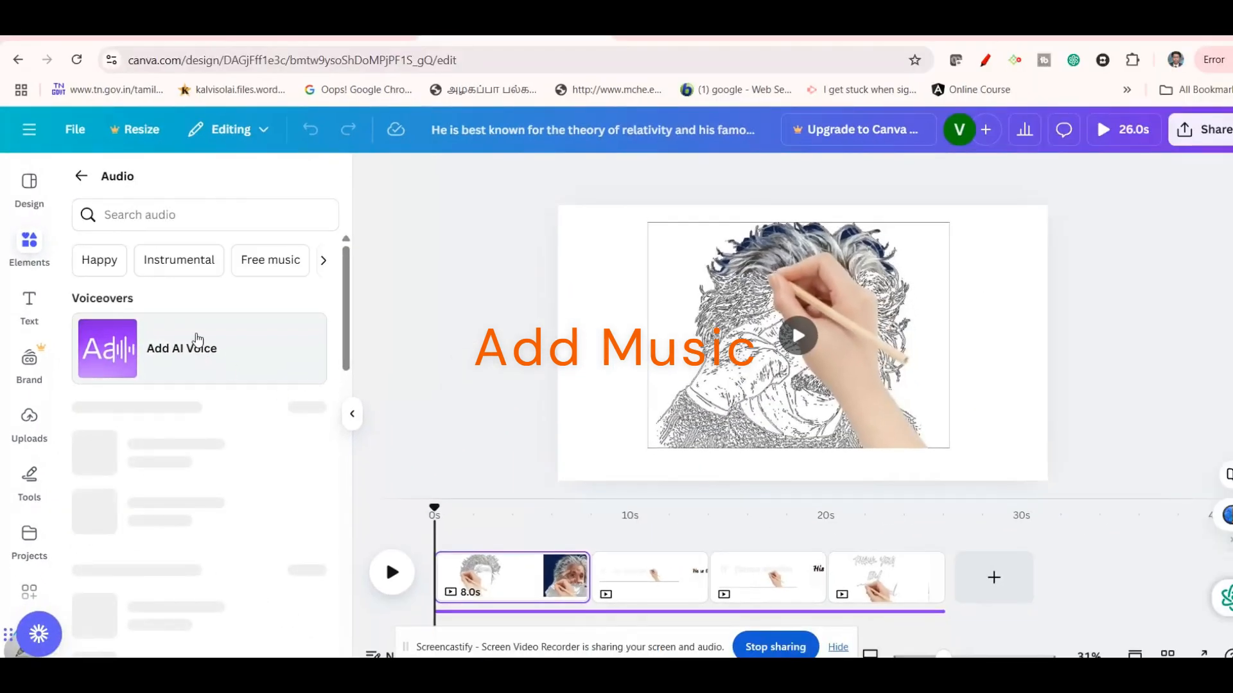
scroll(193, 386, "down", 1)
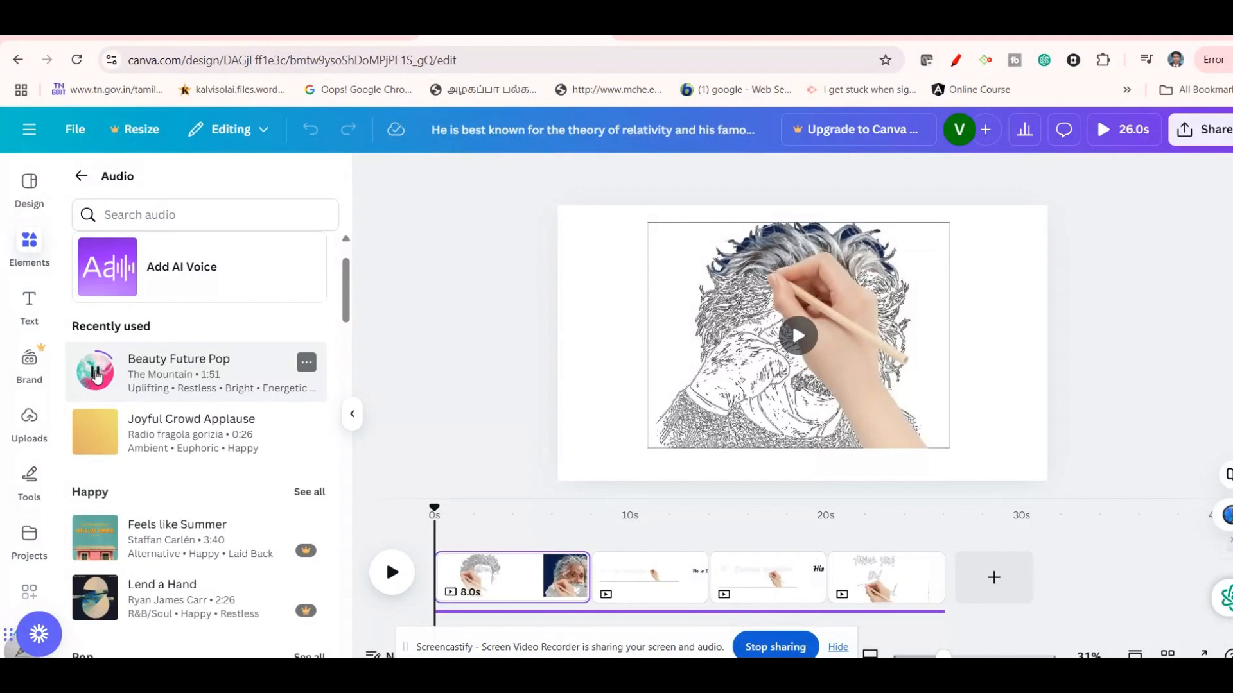
left_click(100, 433)
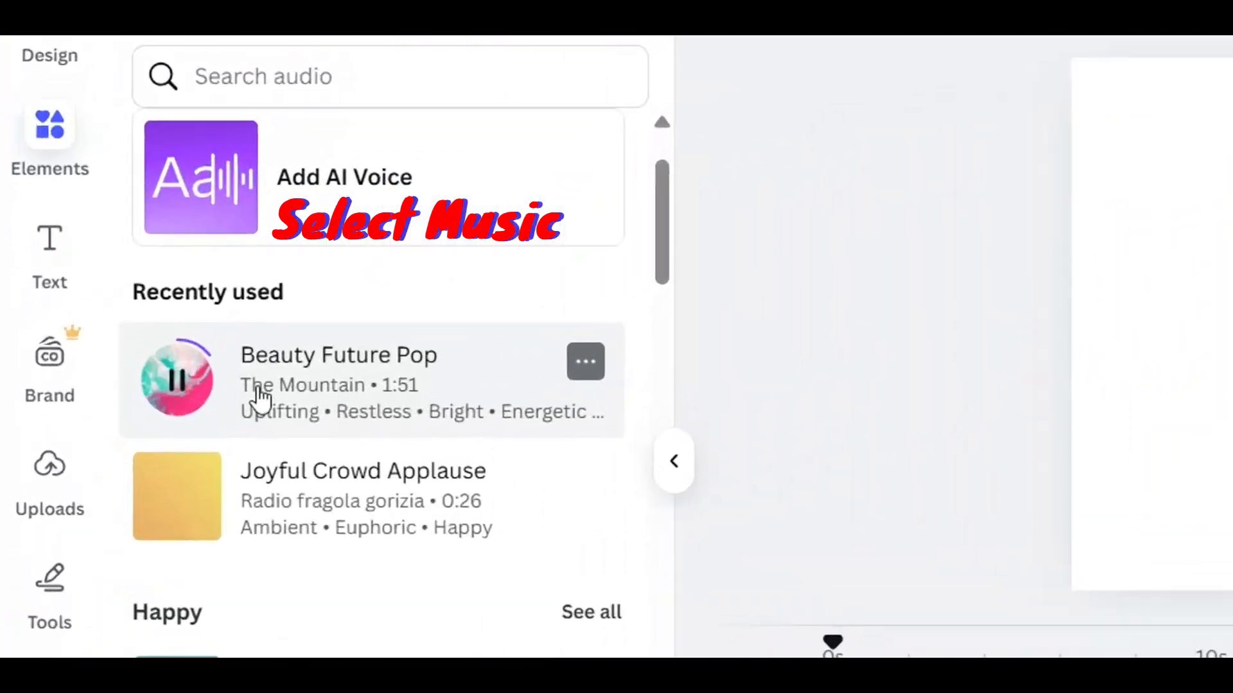
left_click(200, 383)
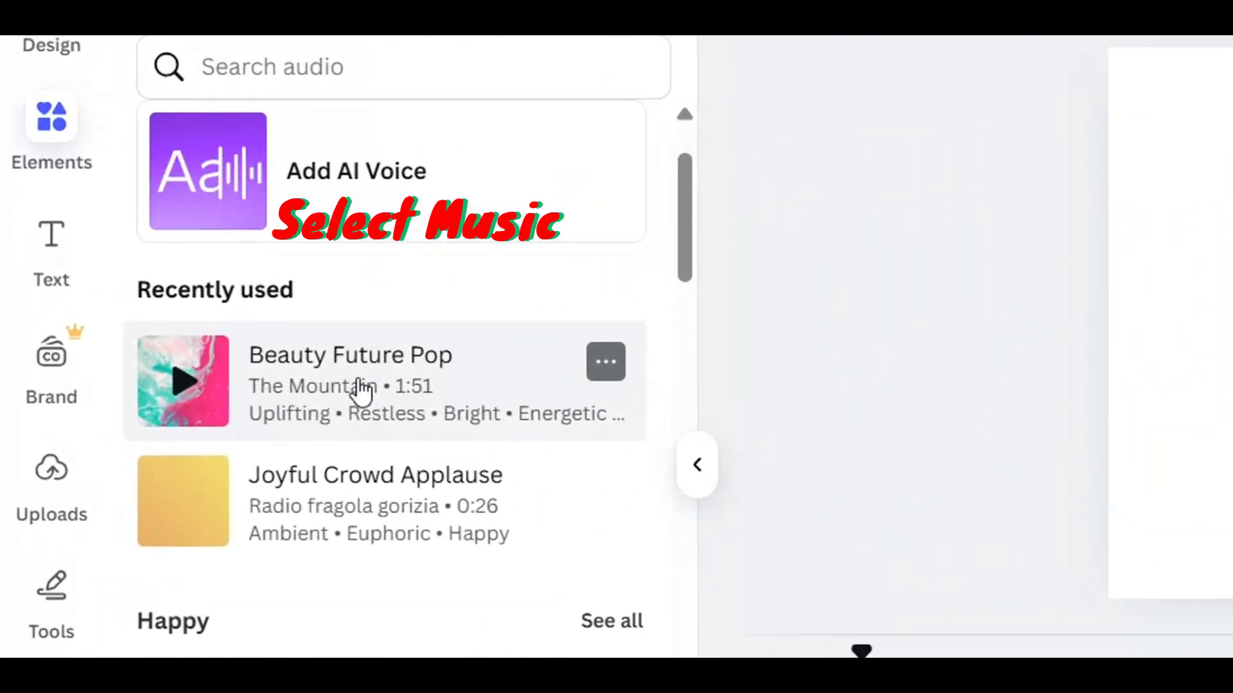
left_click(360, 389)
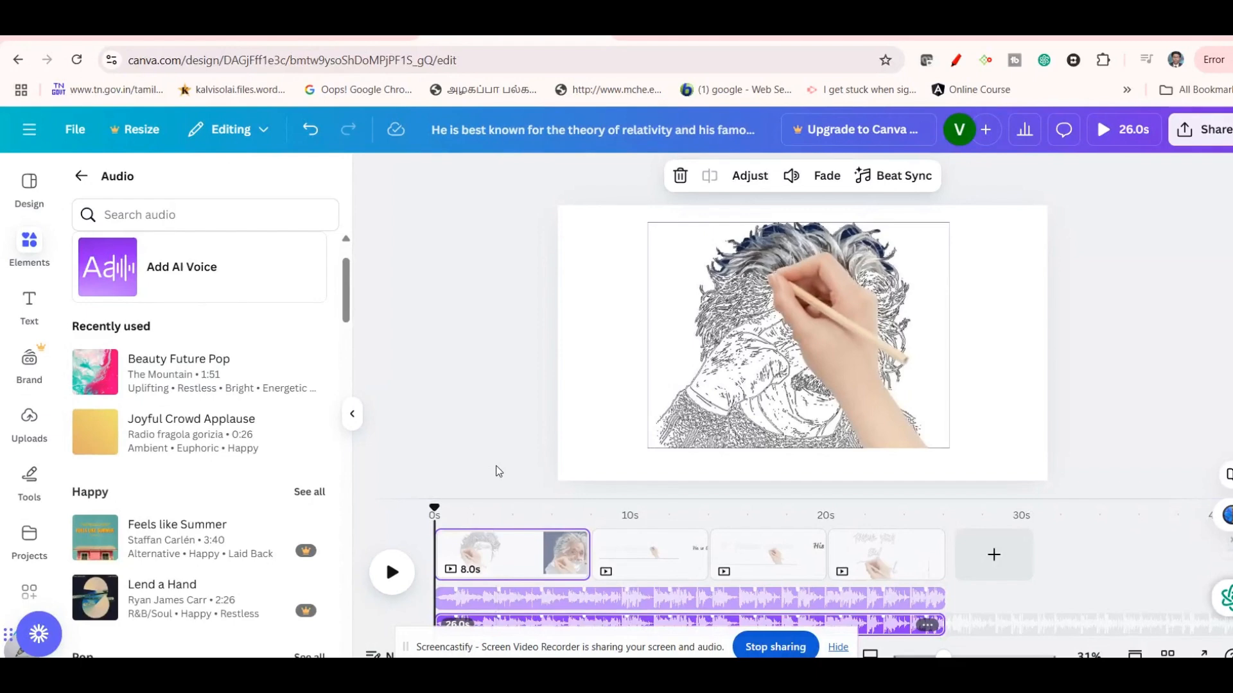
Play the design from the theory of relativity page to check the animations together with the added music
left_click(654, 565)
scroll(660, 581, "down", 1)
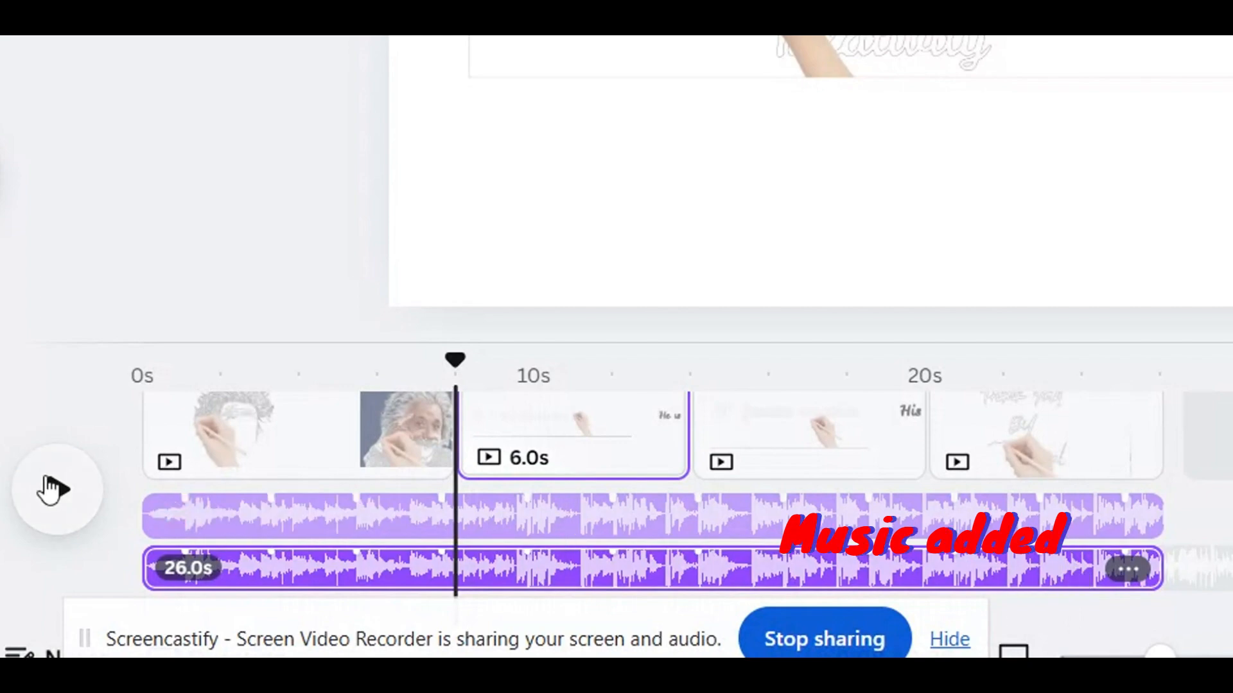
left_click(50, 490)
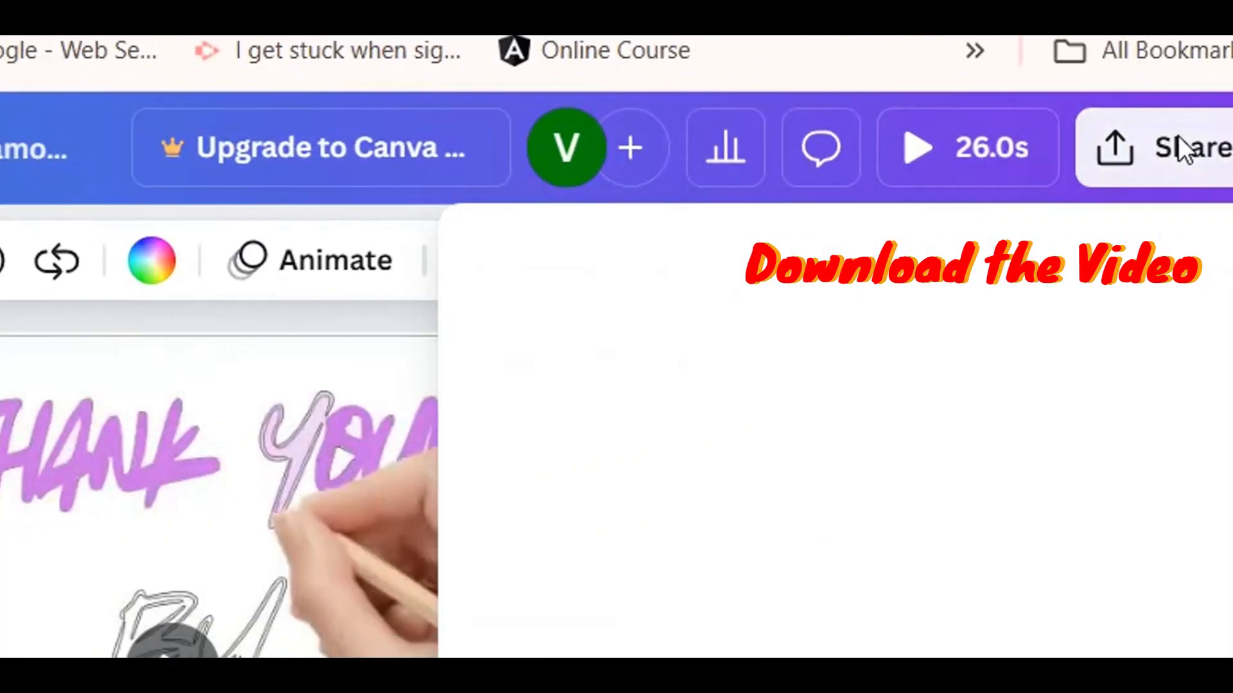
Download pages 1–4 as a 1080p MP4 video and open the downloaded file for playback
left_click(1179, 138)
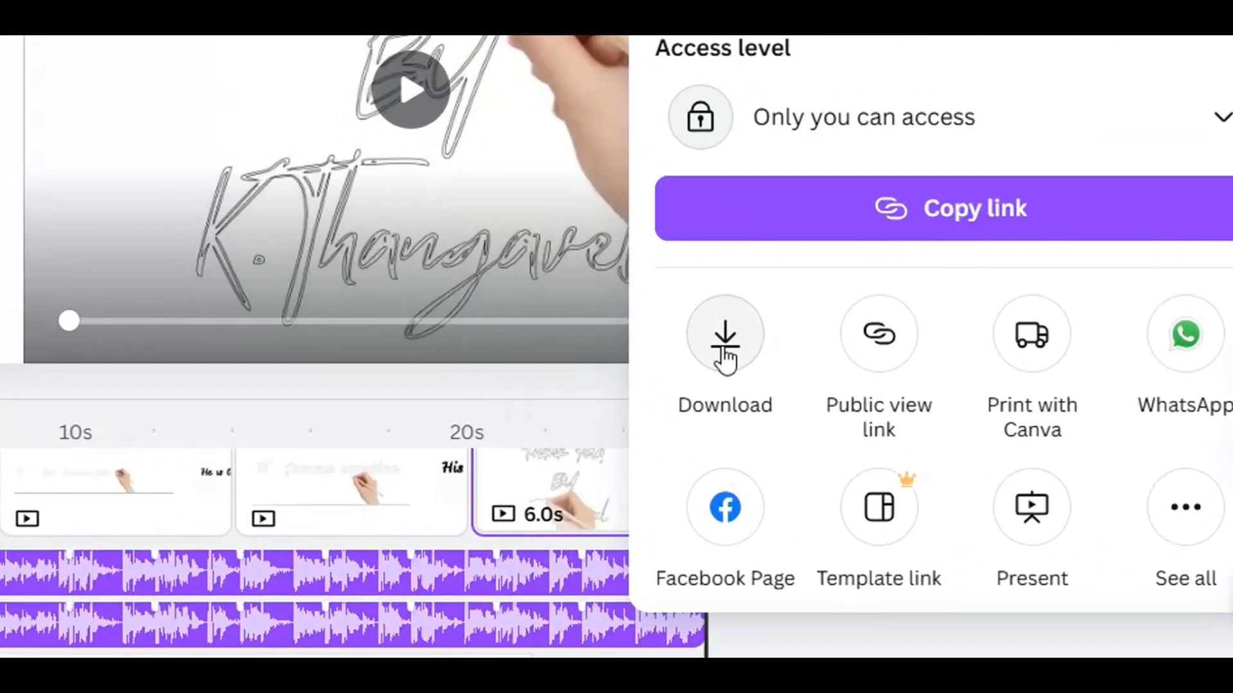
left_click(863, 427)
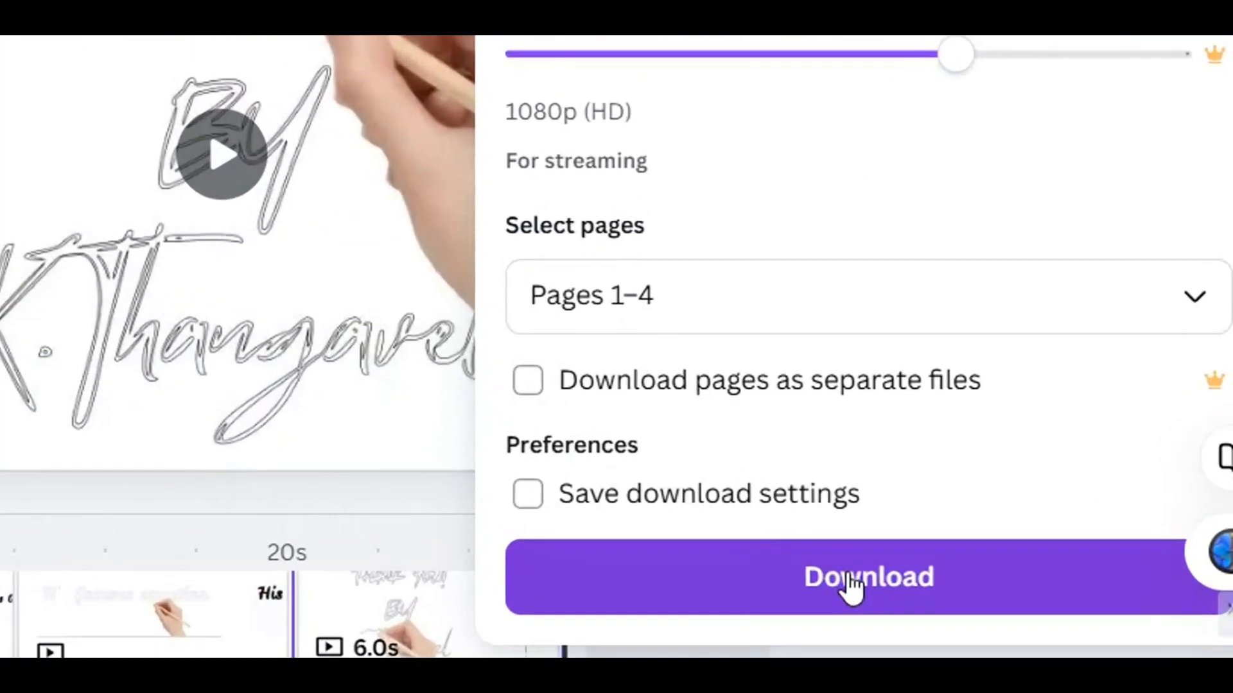
left_click(1092, 525)
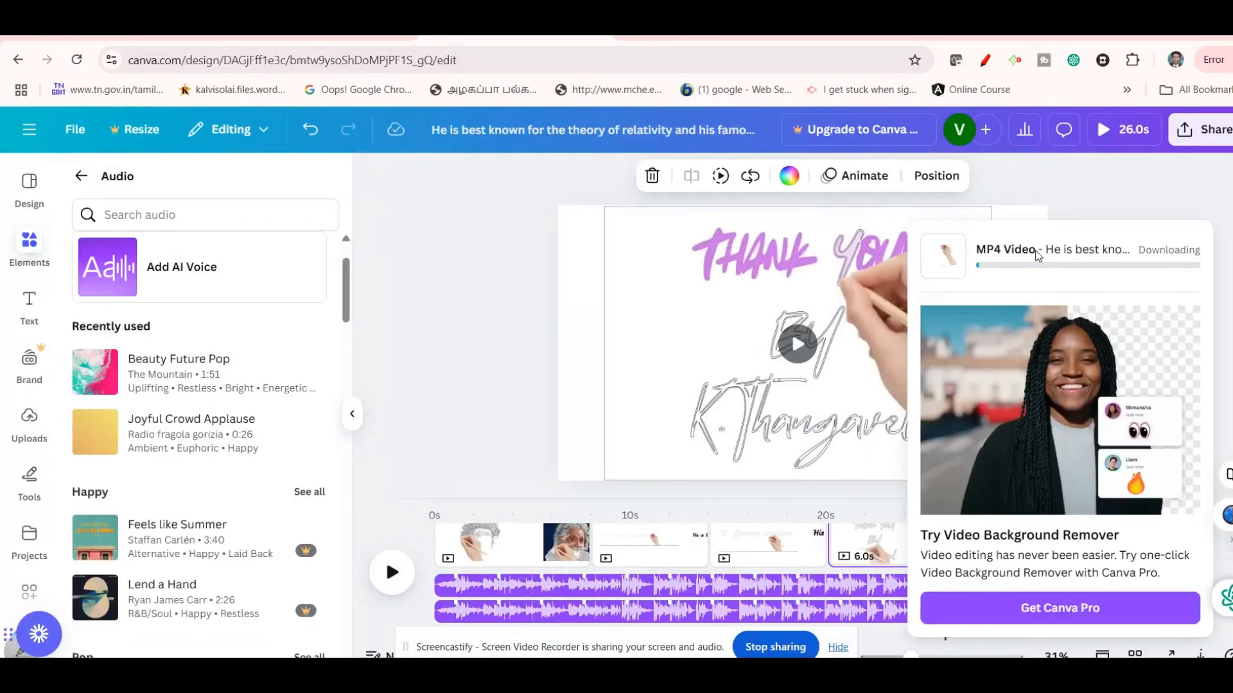
left_click(1146, 61)
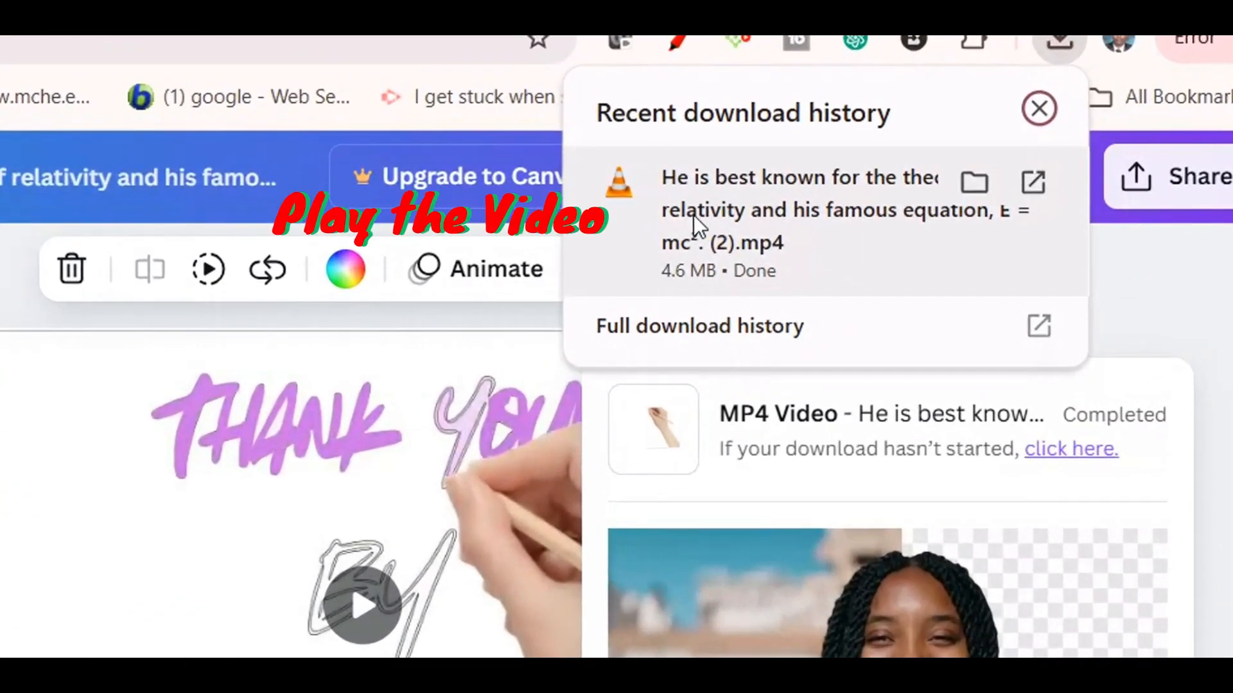
left_click(970, 178)
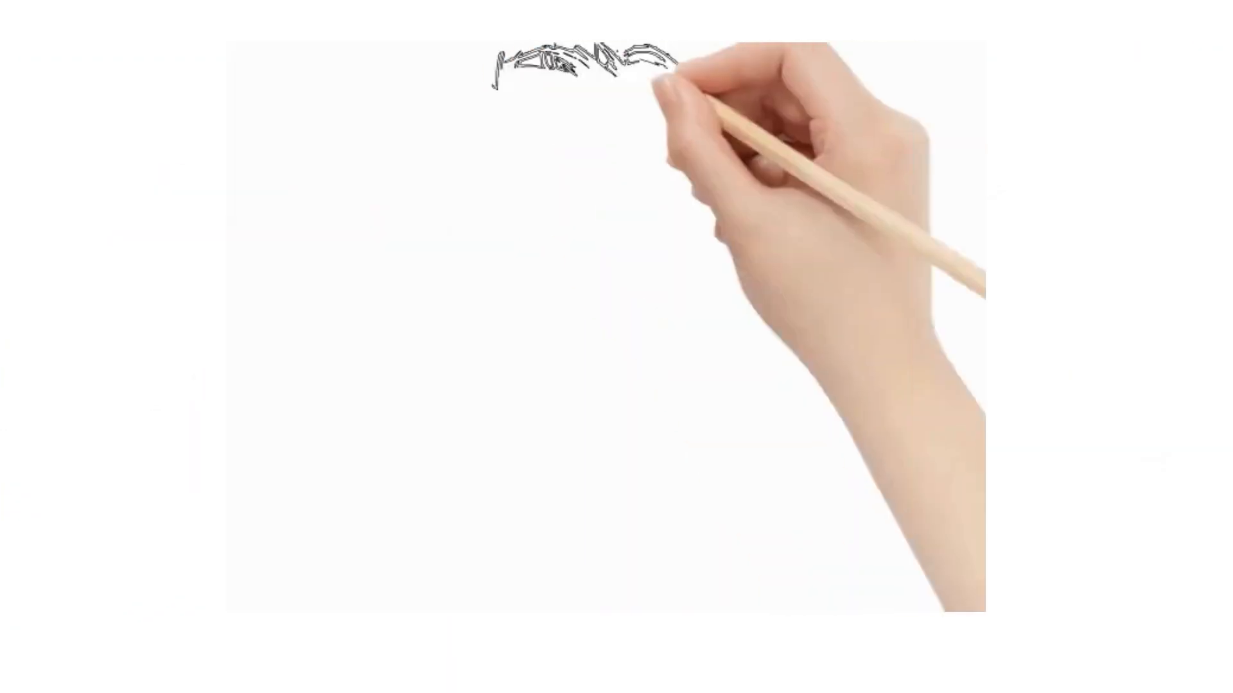